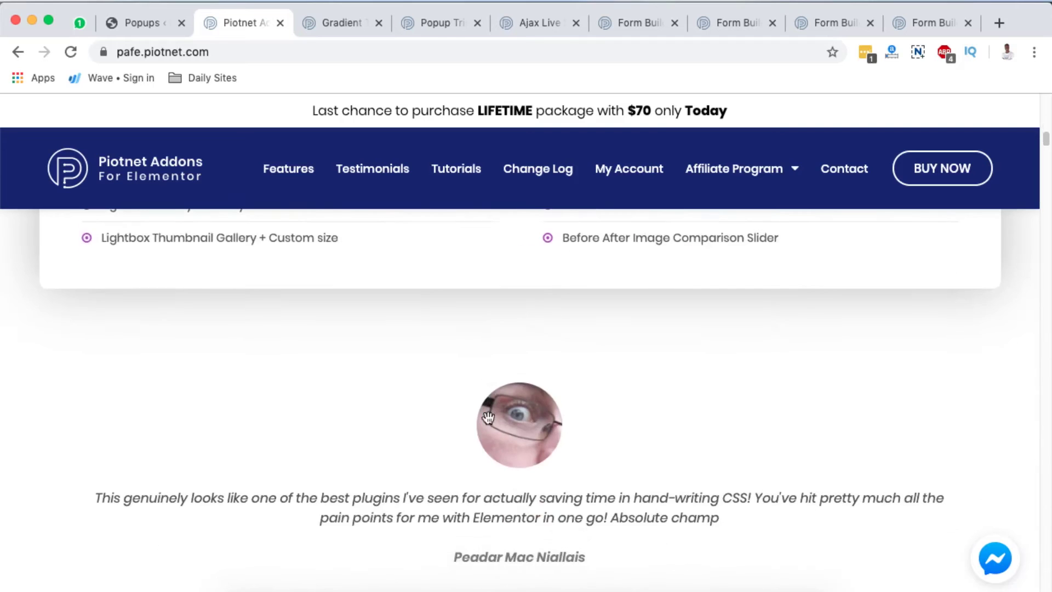
# Switch to the WordPress admin and search the plugin directory for "piotnet addons"
pyautogui.scroll(5, 488, 422)
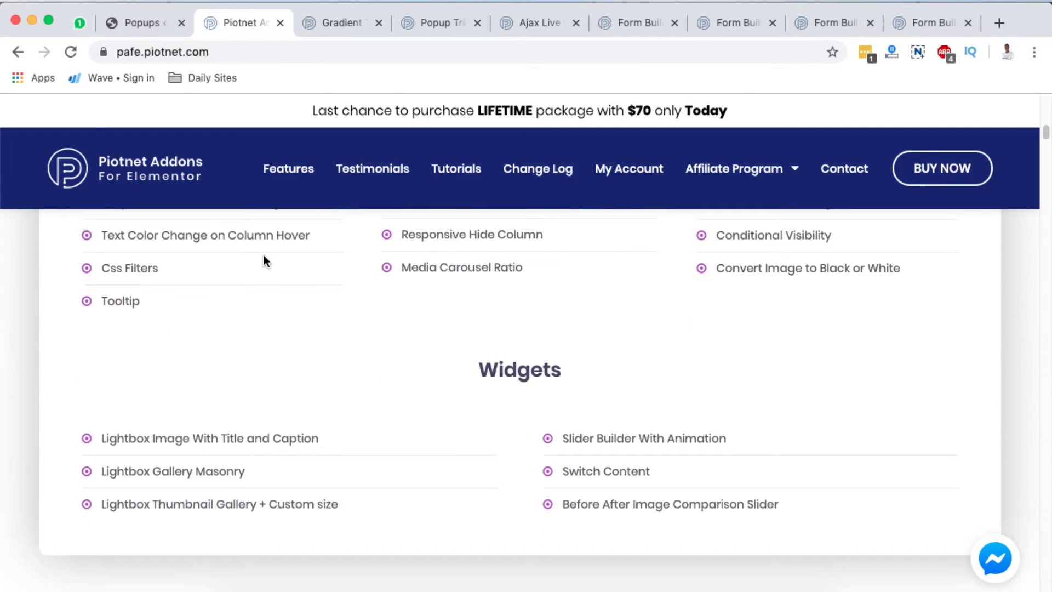
pyautogui.click(144, 23)
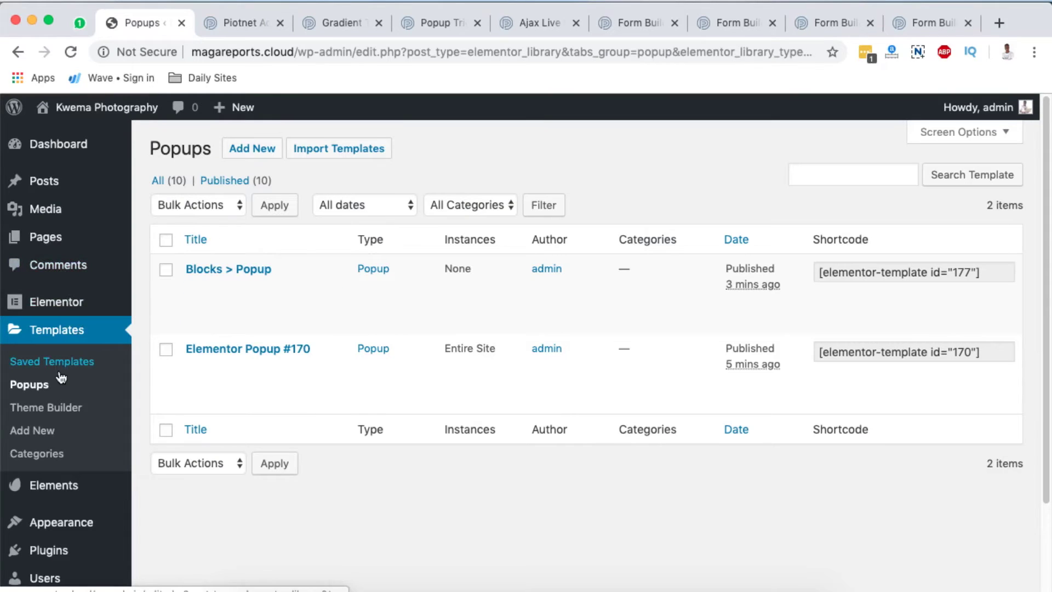
pyautogui.scroll(-3, 71, 509)
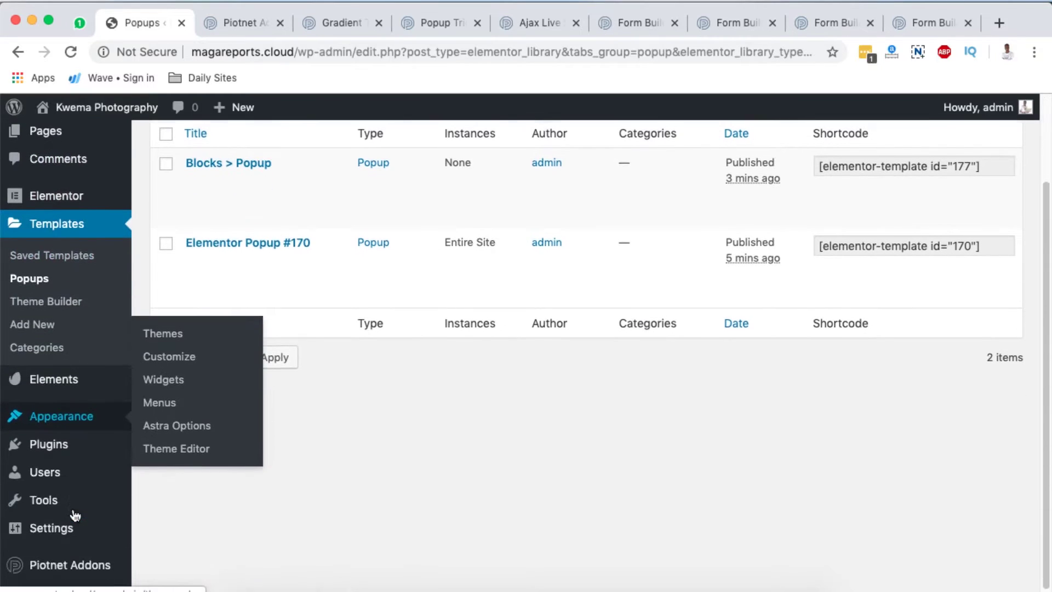
pyautogui.moveTo(58, 457)
pyautogui.click(154, 447)
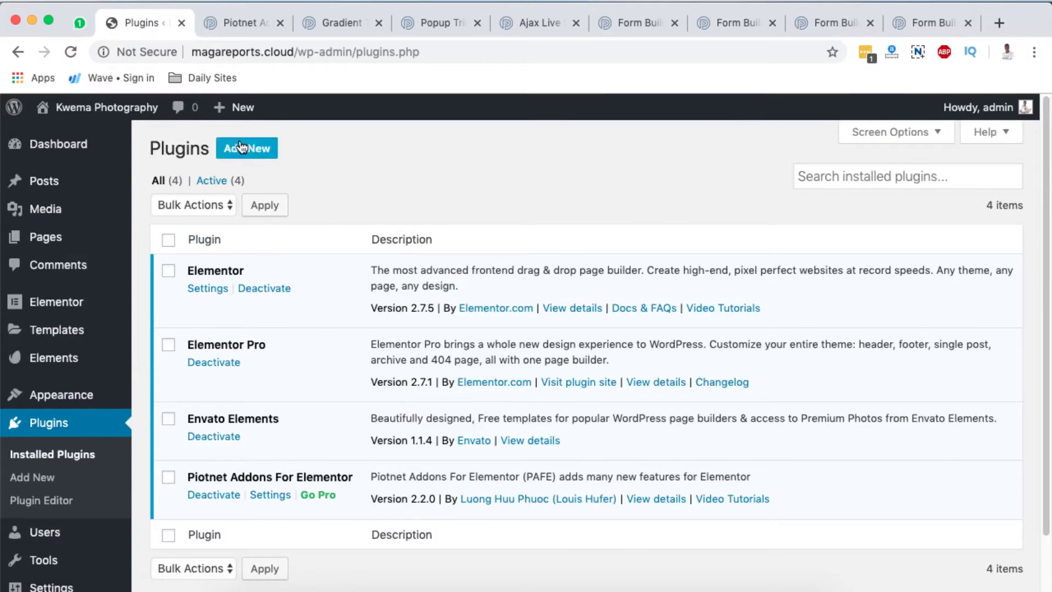
pyautogui.click(240, 147)
pyautogui.click(895, 193)
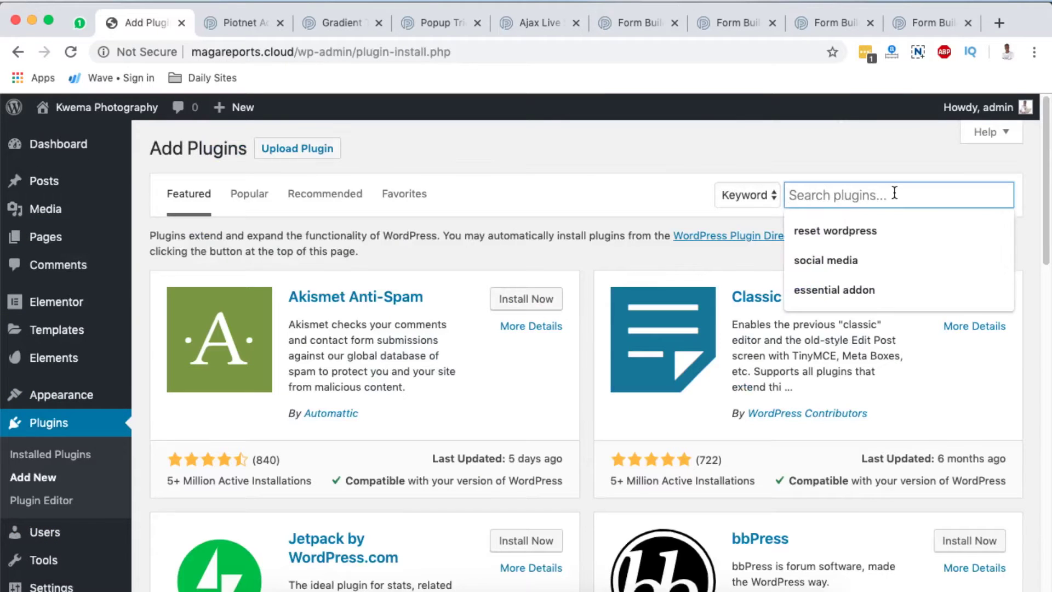
pyautogui.write('piotnet')
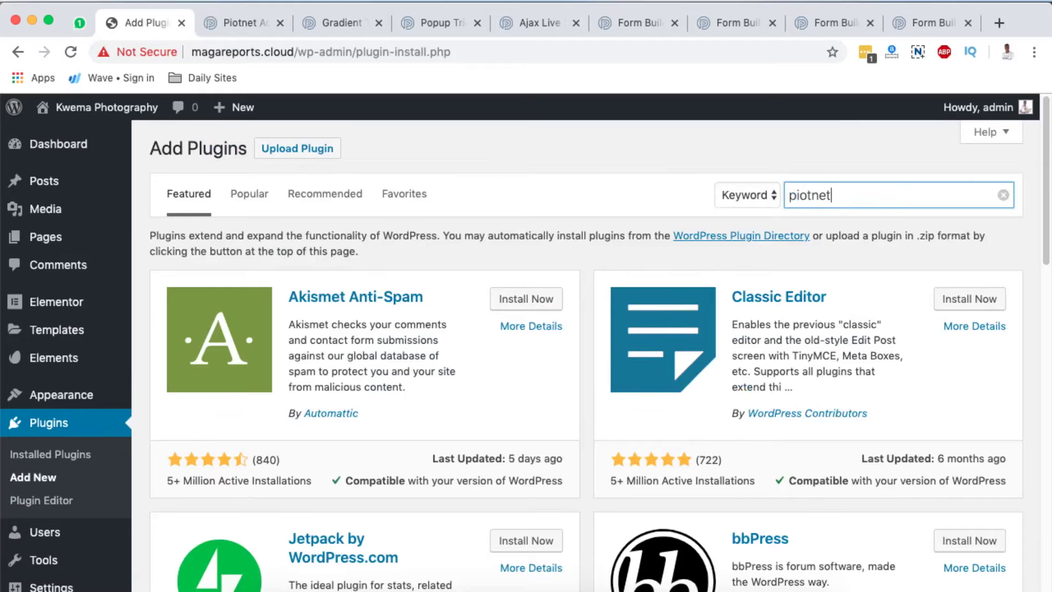
pyautogui.write(' addons')
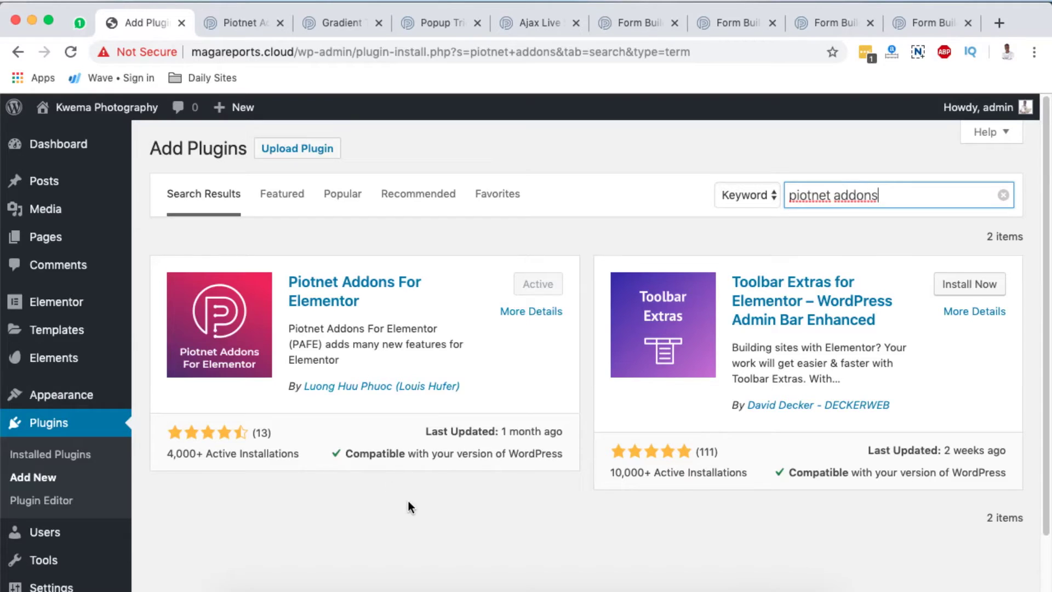
# Open the Piotnet Addons settings and examine the full list of enabled and PRO feature switches
pyautogui.scroll(-2, 407, 501)
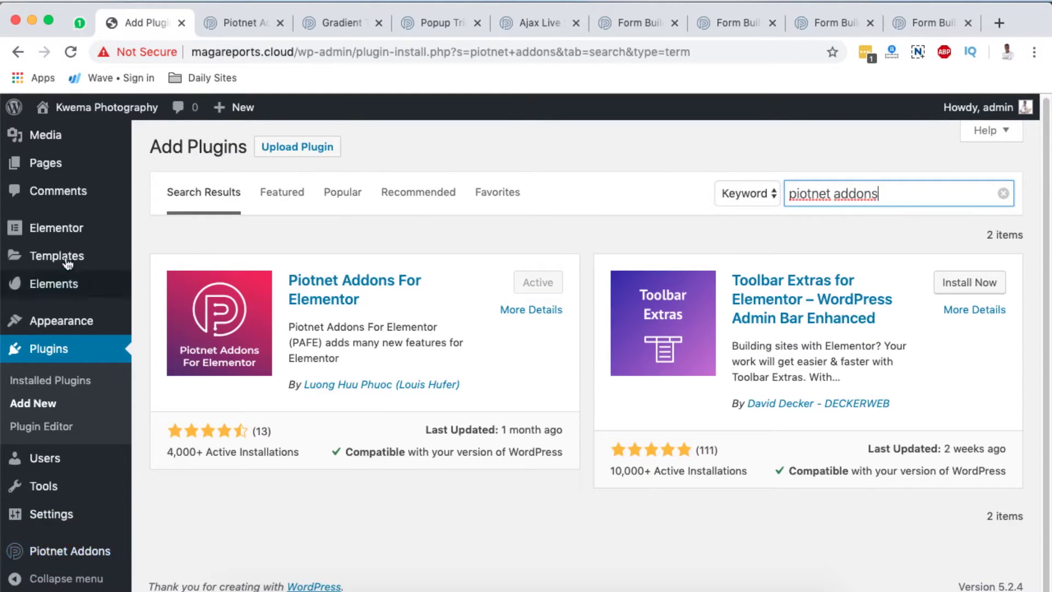
pyautogui.click(67, 558)
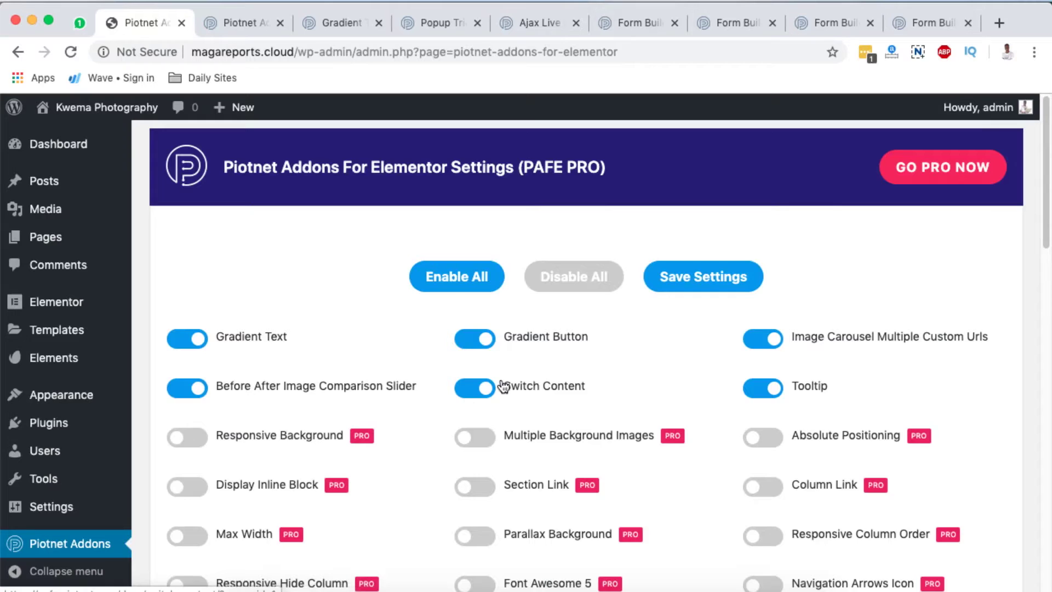
pyautogui.scroll(-3, 501, 387)
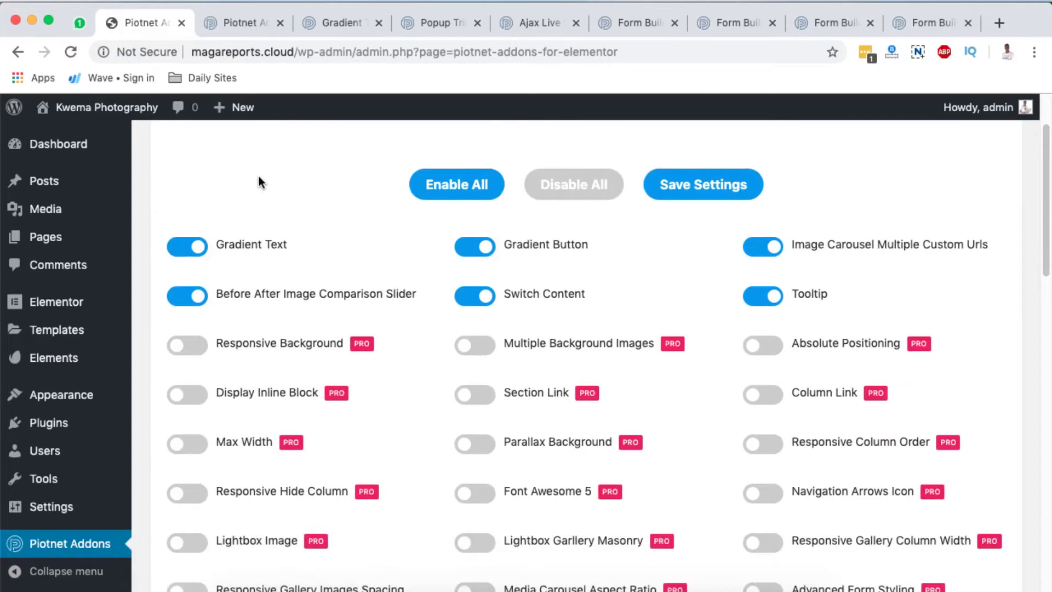
pyautogui.scroll(-3, 234, 356)
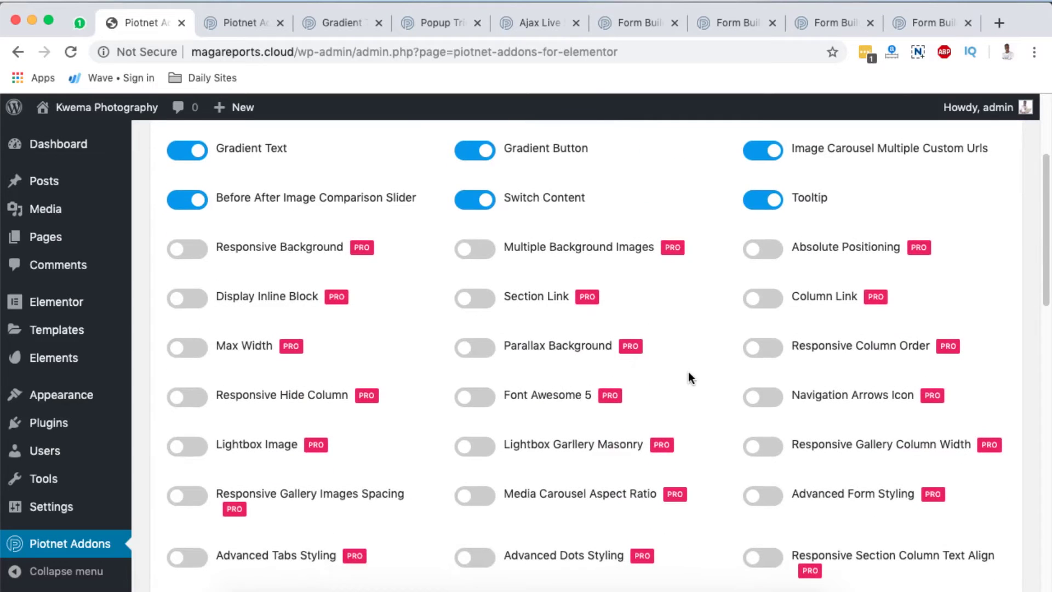
pyautogui.scroll(-7, 689, 374)
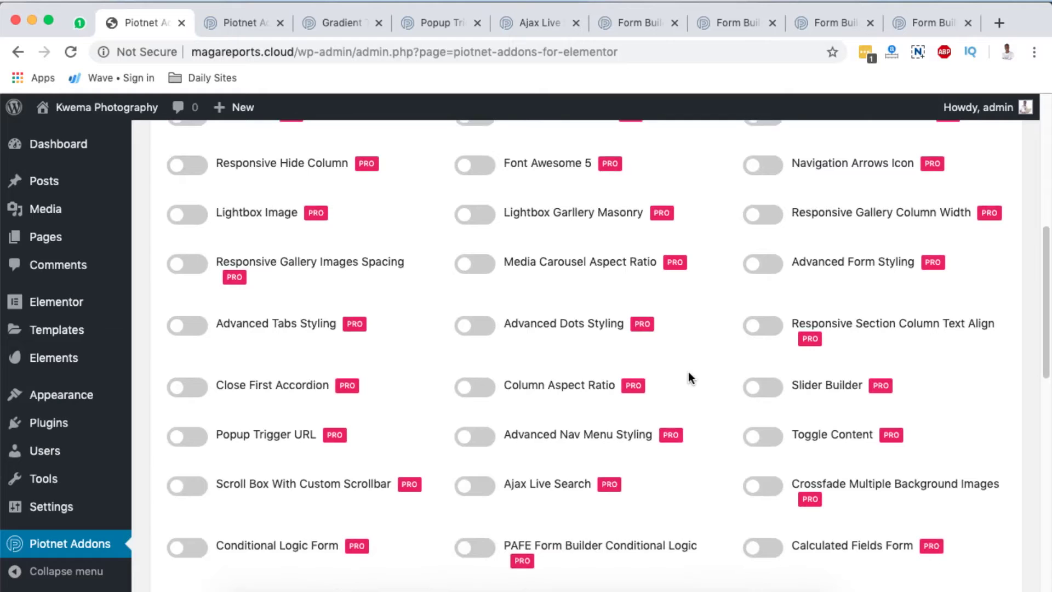
pyautogui.scroll(-12, 689, 378)
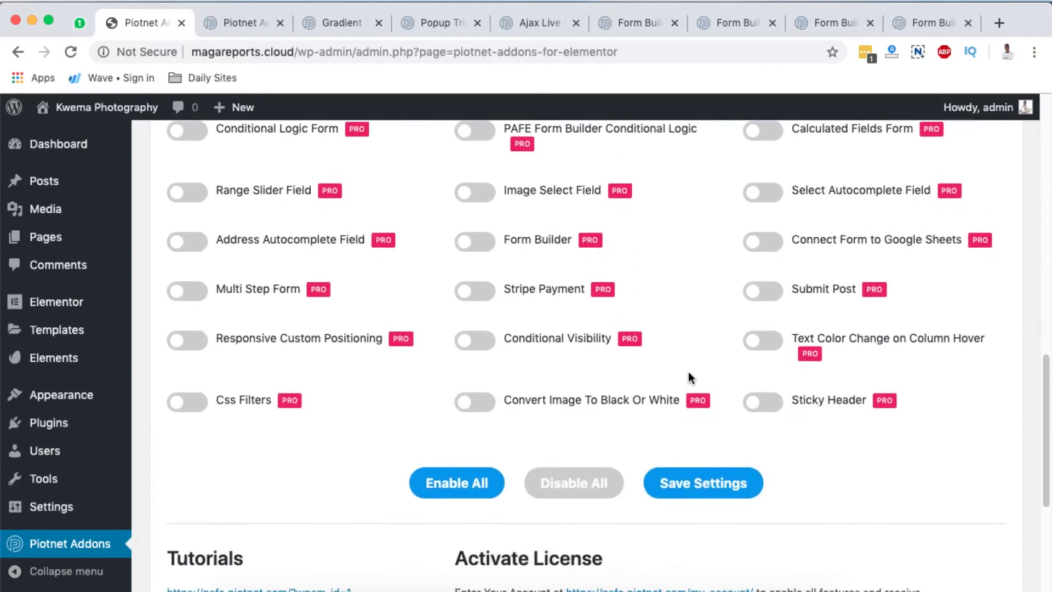
pyautogui.scroll(15, 692, 379)
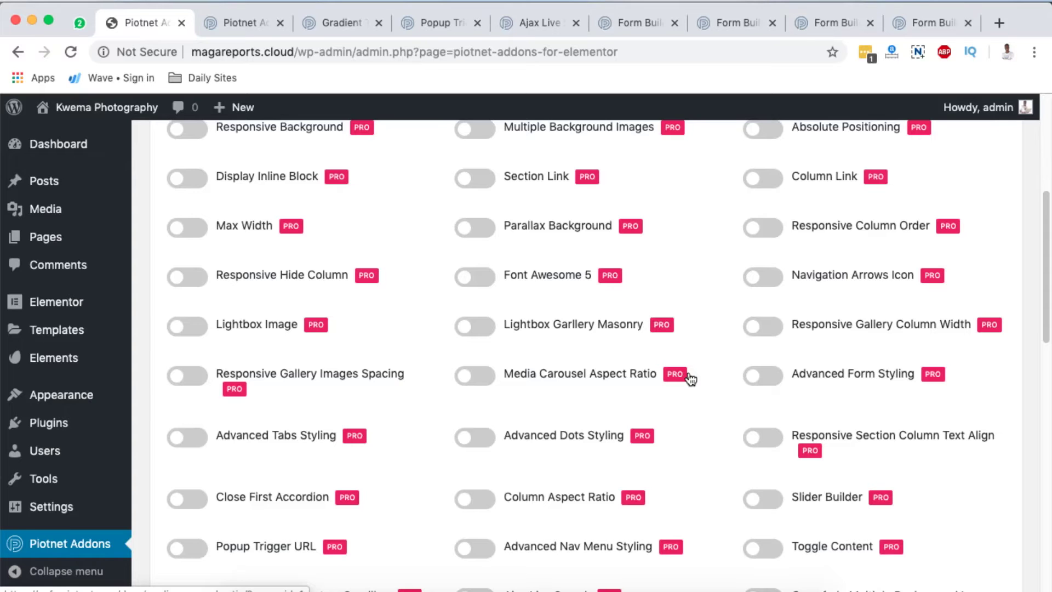
pyautogui.scroll(-15, 690, 377)
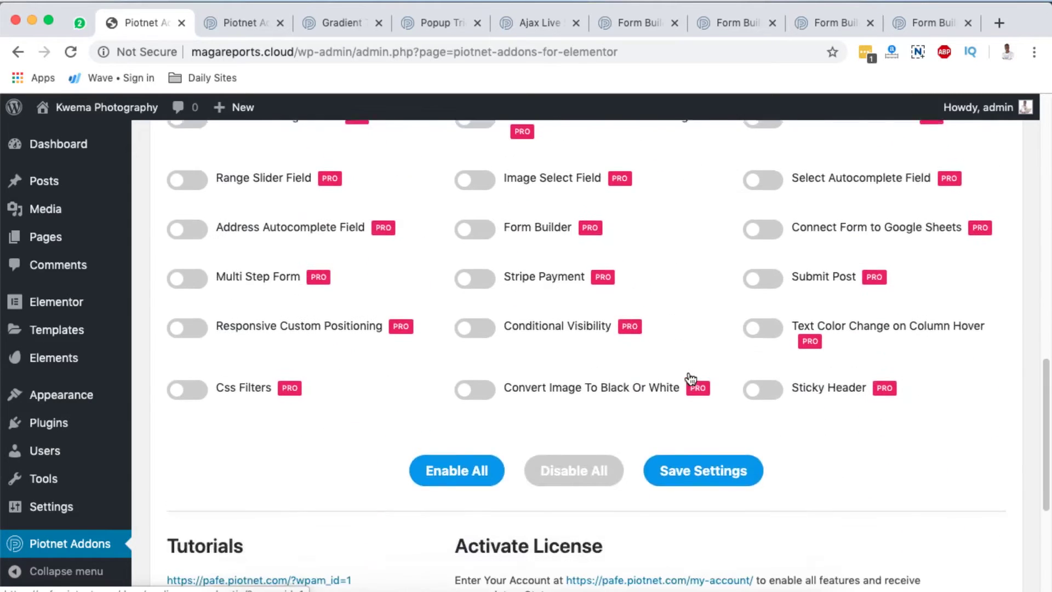
pyautogui.scroll(10, 688, 375)
pyautogui.scroll(10, 689, 372)
pyautogui.scroll(-4, 689, 371)
pyautogui.scroll(4, 688, 372)
pyautogui.scroll(-3, 688, 371)
pyautogui.scroll(3, 689, 371)
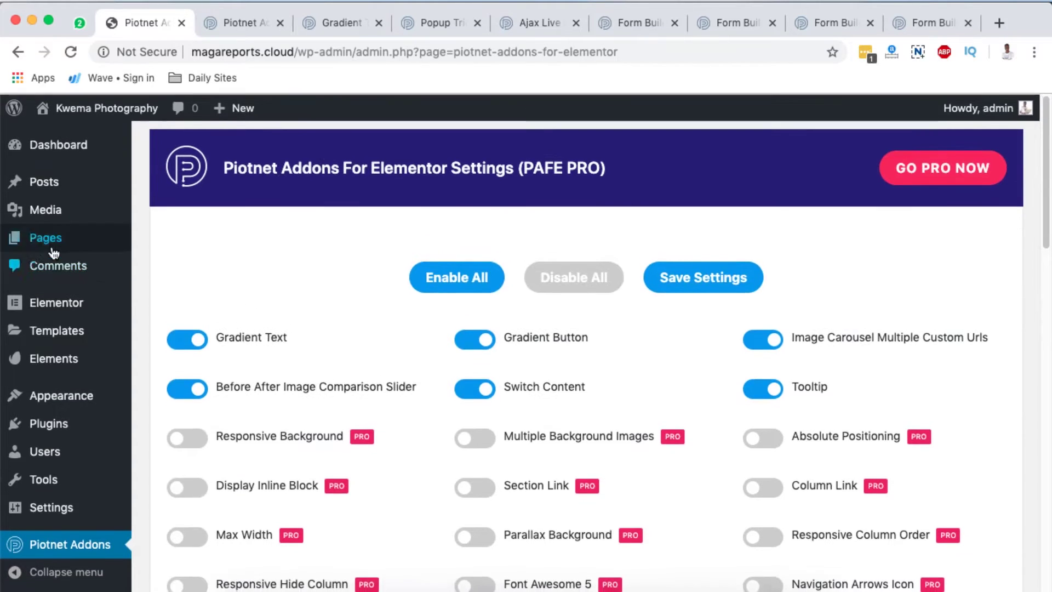
# Open the list of all pages in a new tab and edit the About page with Elementor
pyautogui.moveTo(93, 244)
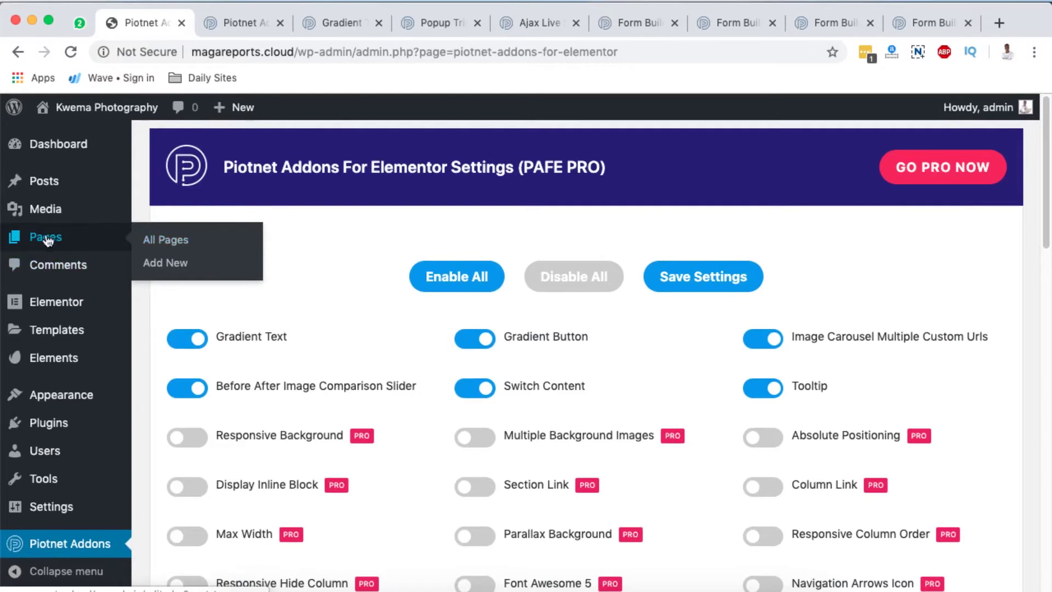
pyautogui.keyDown('super'); pyautogui.click(174, 244); pyautogui.keyUp('super')
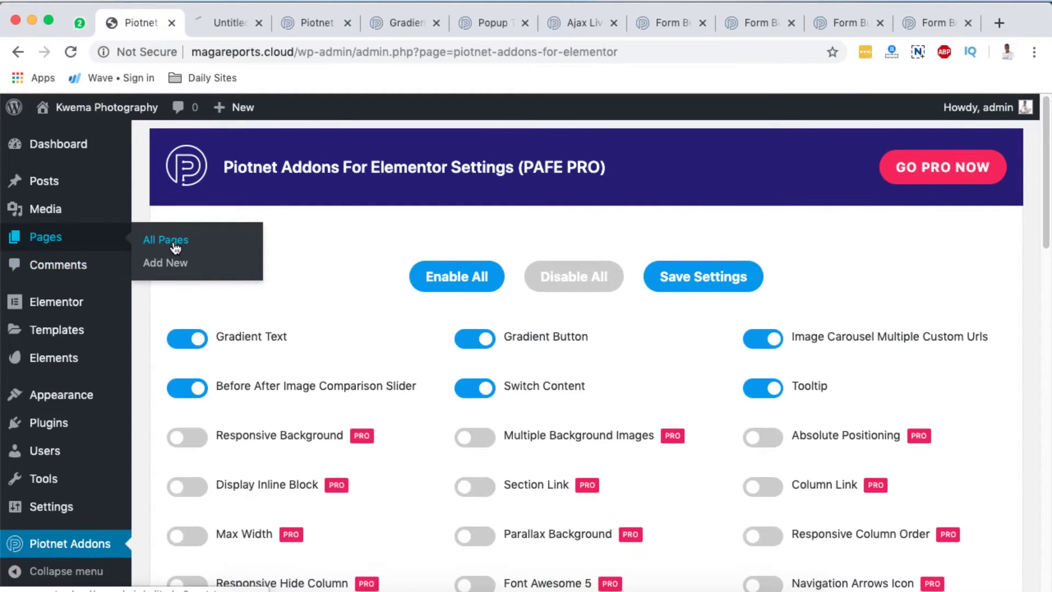
pyautogui.click(219, 20)
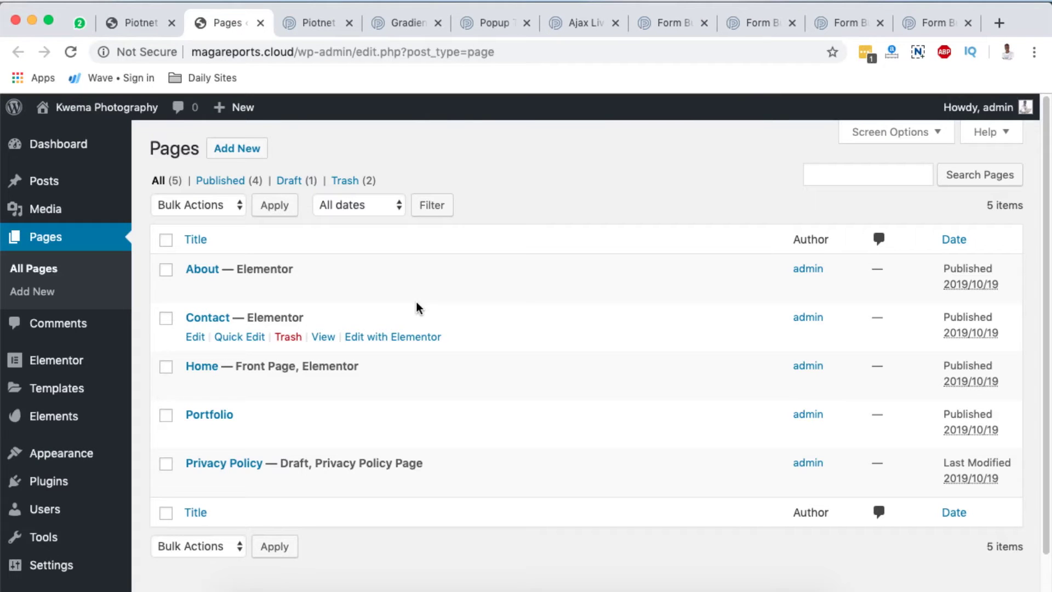
pyautogui.scroll(-2, 429, 442)
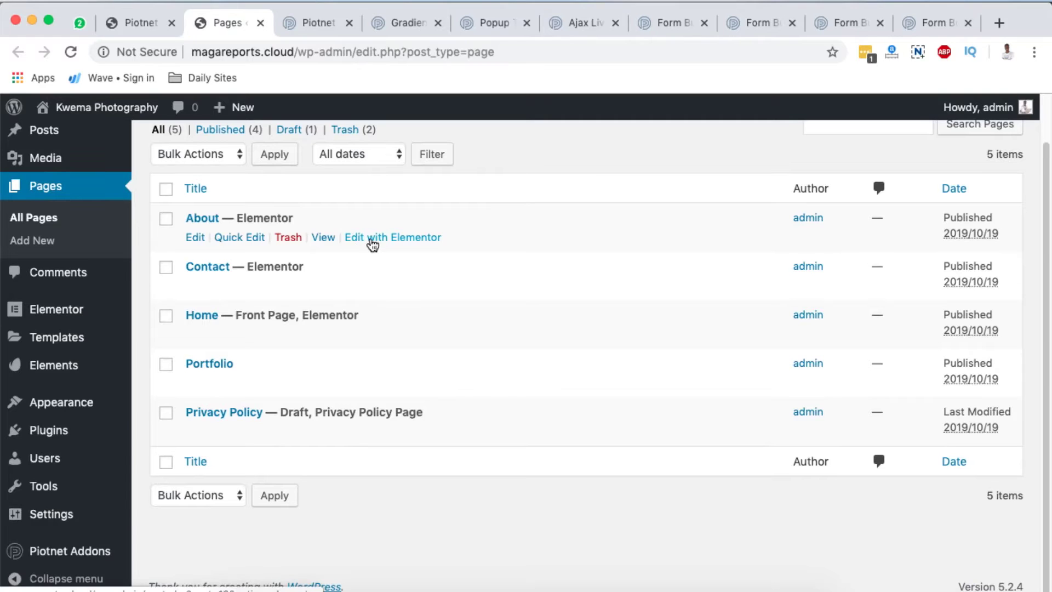
pyautogui.click(369, 240)
# Duplicate the "Join the next tour" button in the purple Bicycle Adventures section
pyautogui.scroll(7, 839, 260)
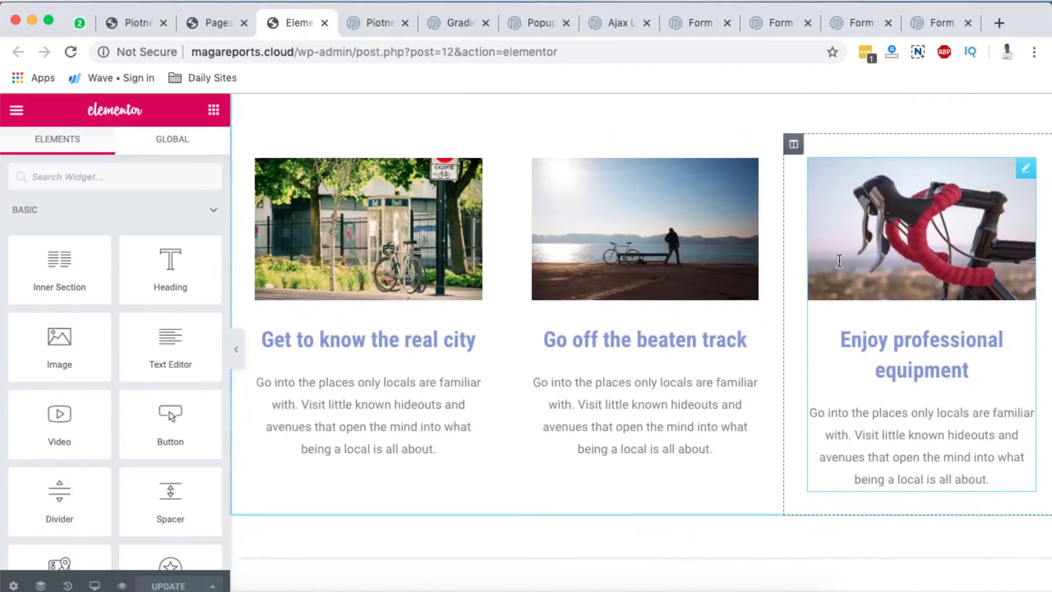
pyautogui.scroll(-2, 748, 311)
pyautogui.scroll(2, 748, 311)
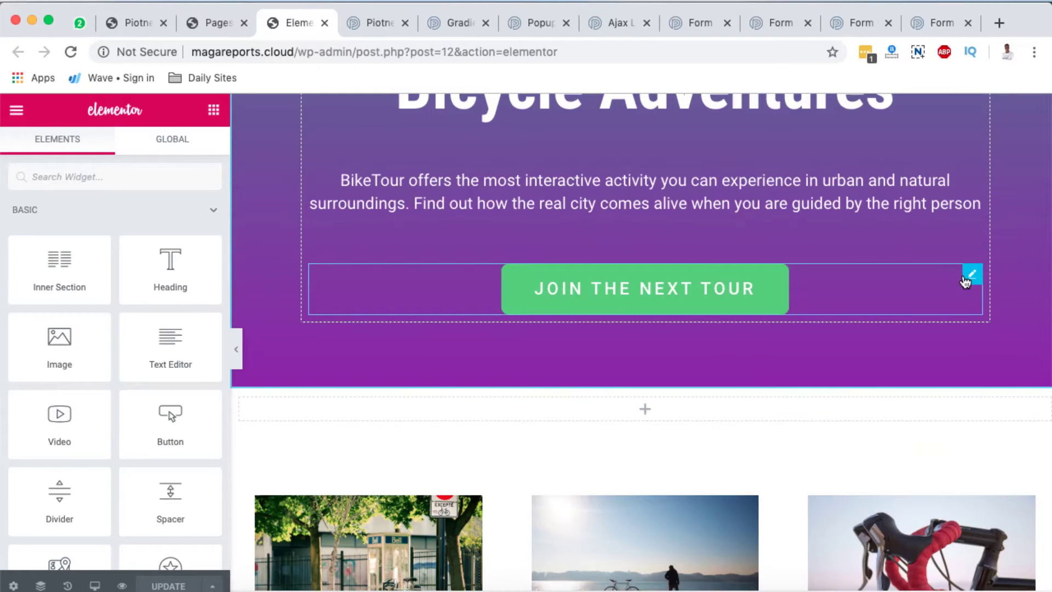
pyautogui.rightClick(965, 281)
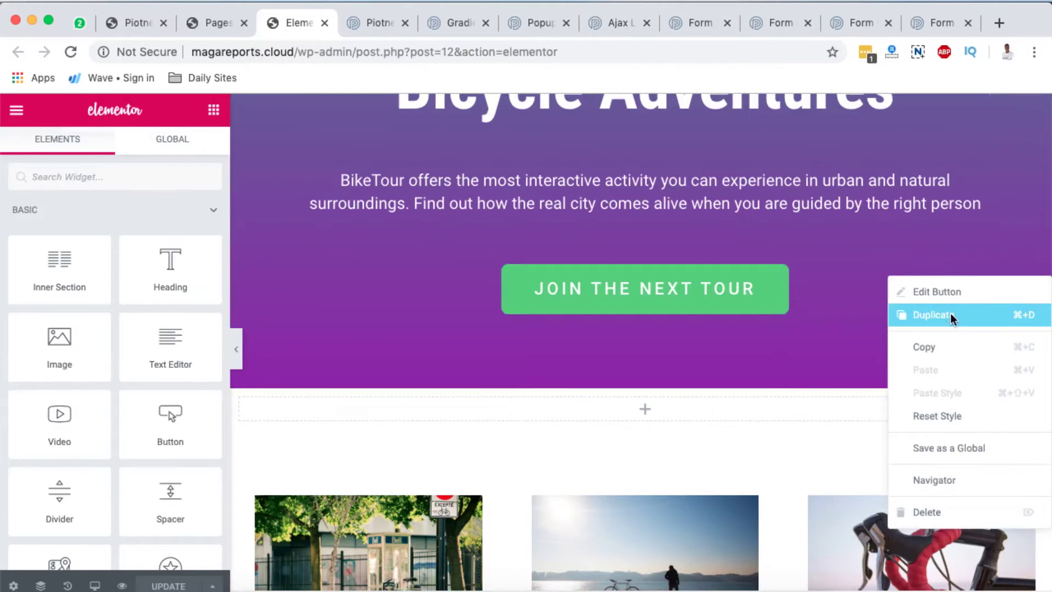
pyautogui.click(951, 316)
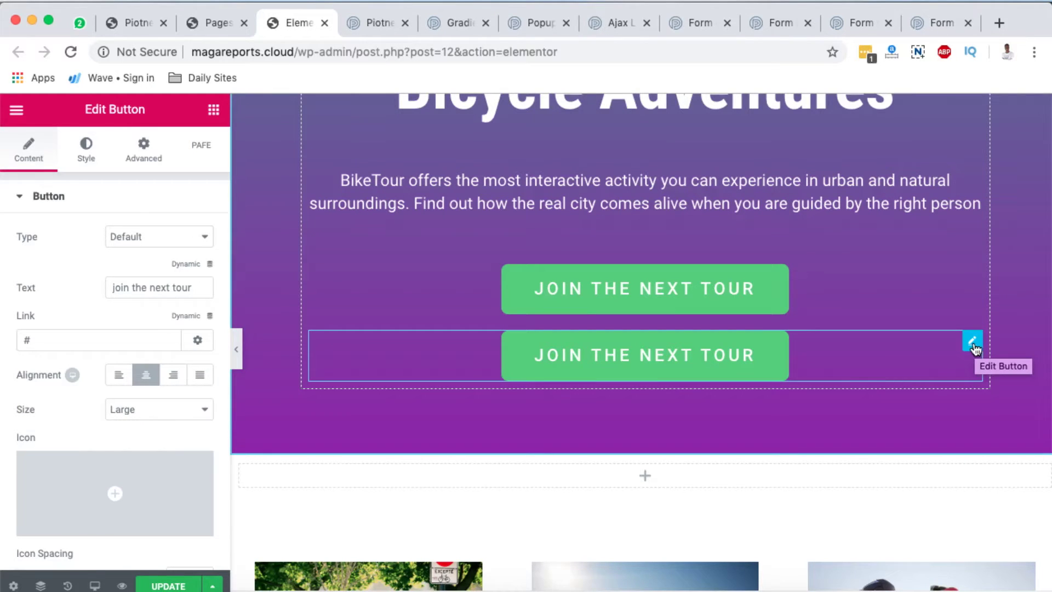
# Enable the PAFE Gradient Button style option on the lower "Join the next tour" button
pyautogui.click(973, 344)
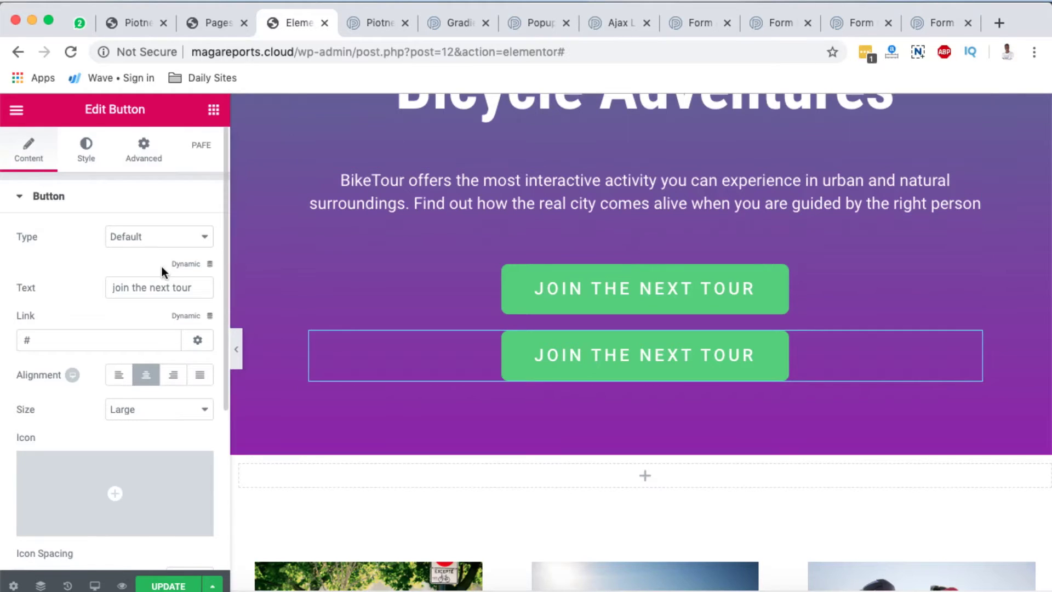
pyautogui.click(86, 151)
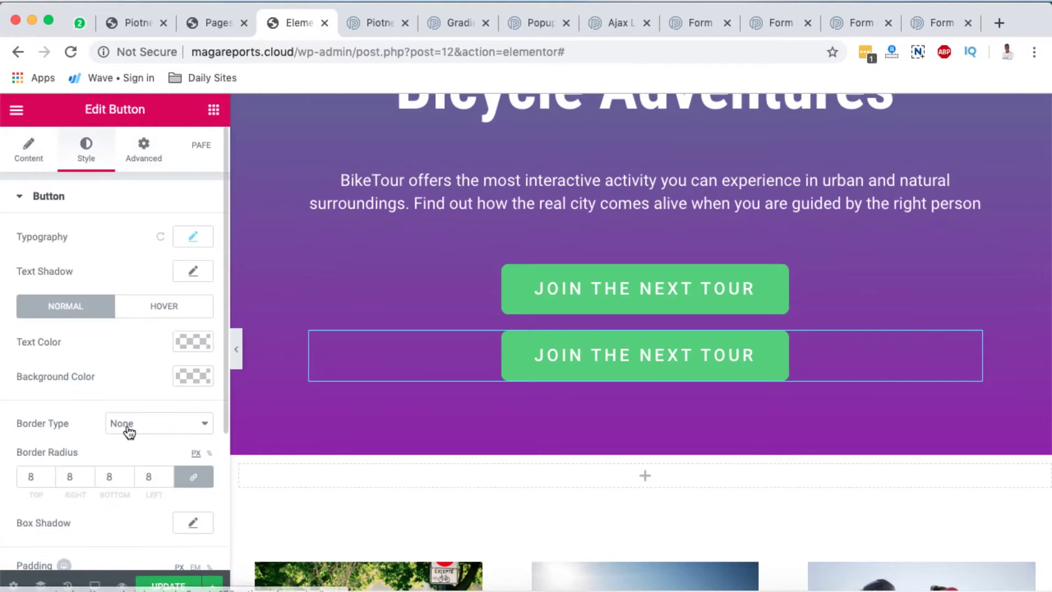
pyautogui.scroll(-2, 130, 429)
pyautogui.scroll(-2, 127, 431)
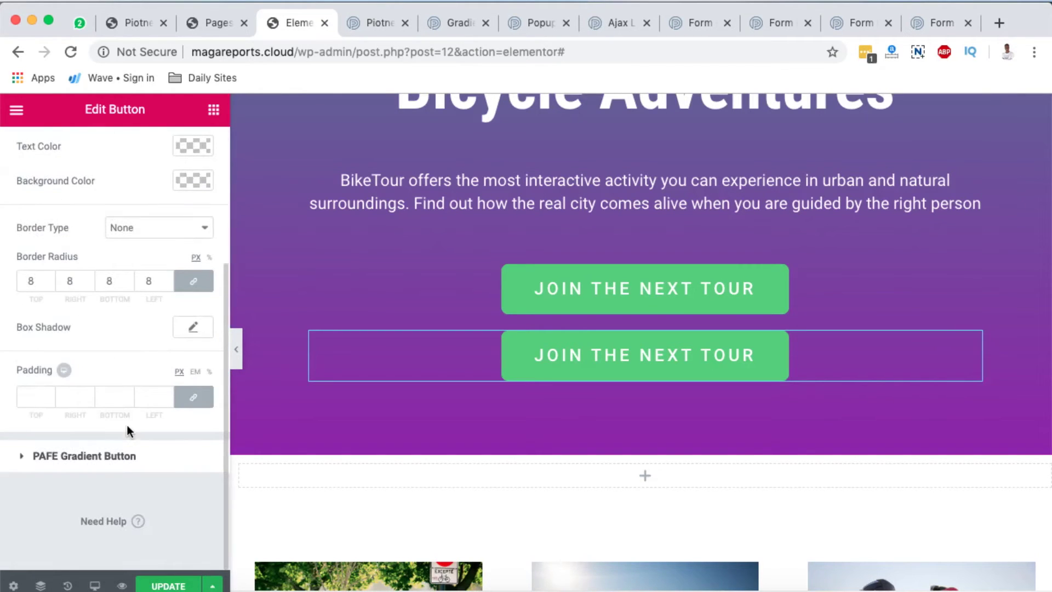
pyautogui.click(89, 462)
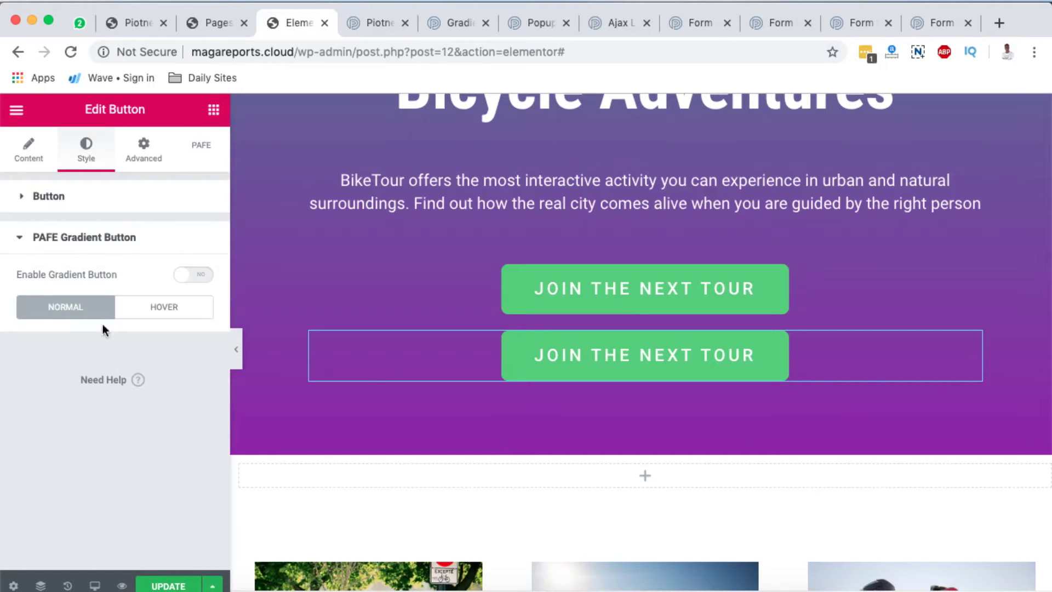
pyautogui.click(206, 275)
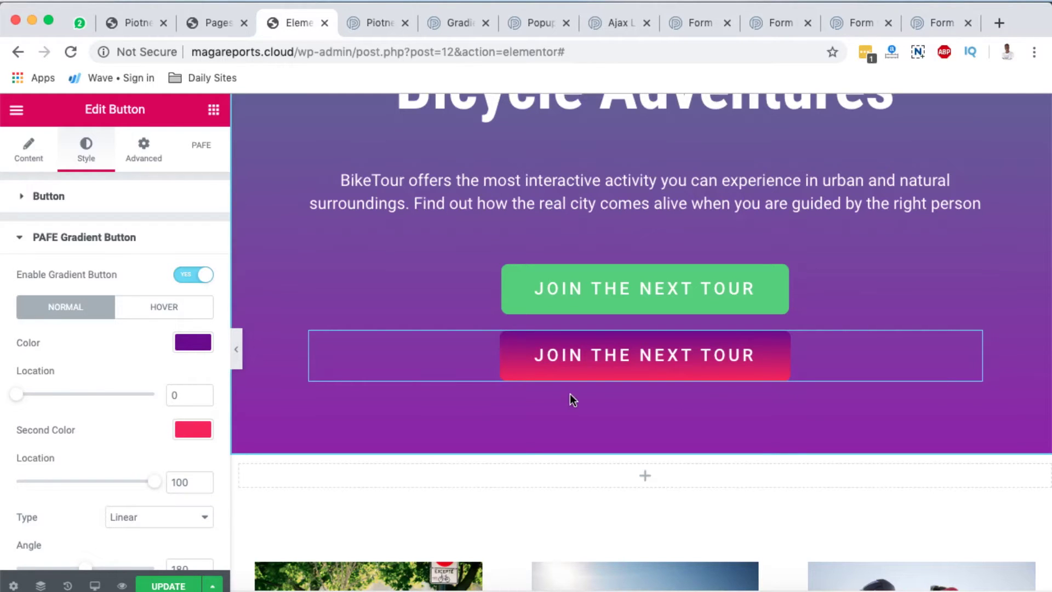
# Set the first color of the lower button's gradient to a lime green
pyautogui.scroll(-3, 156, 376)
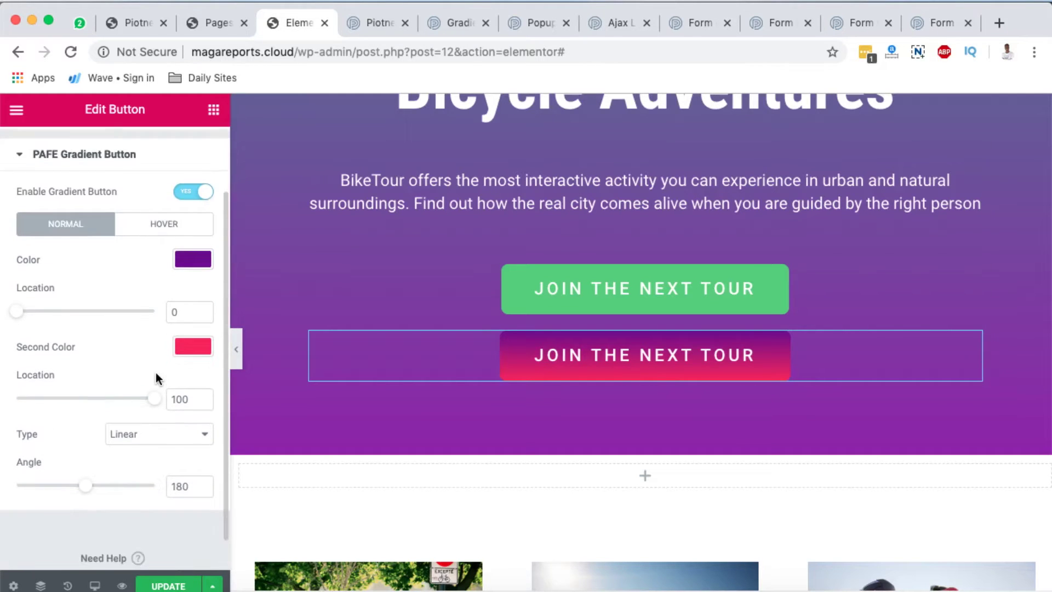
pyautogui.click(180, 260)
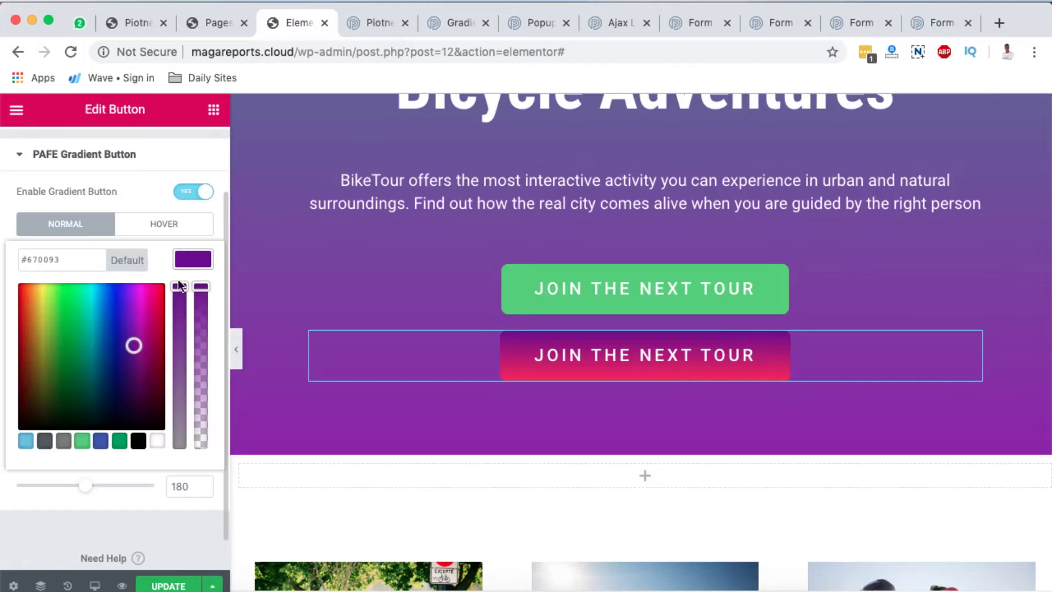
pyautogui.moveTo(64, 334); pyautogui.dragTo(47, 305)
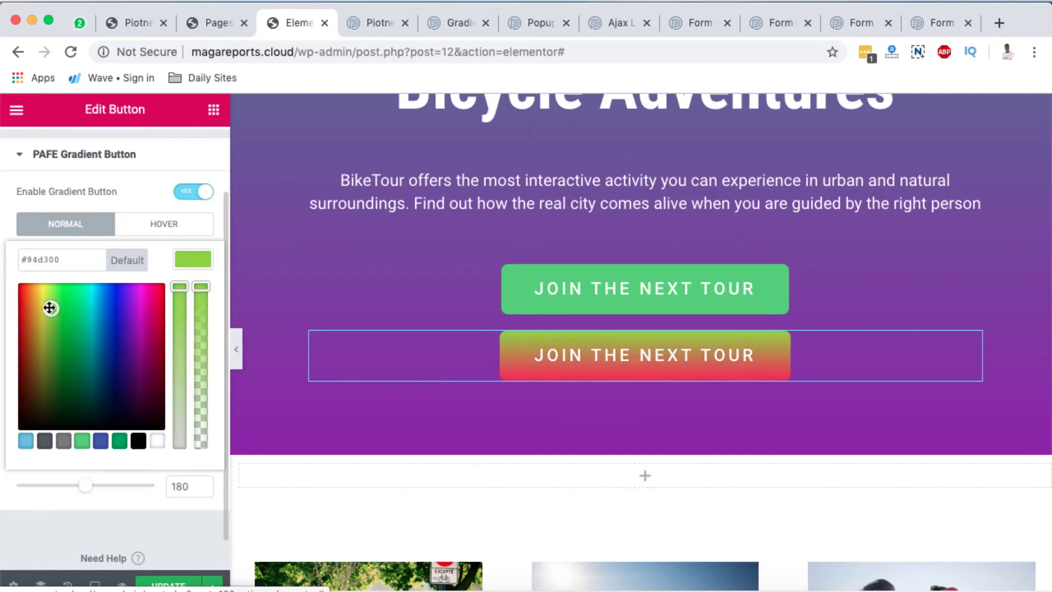
pyautogui.click(185, 257)
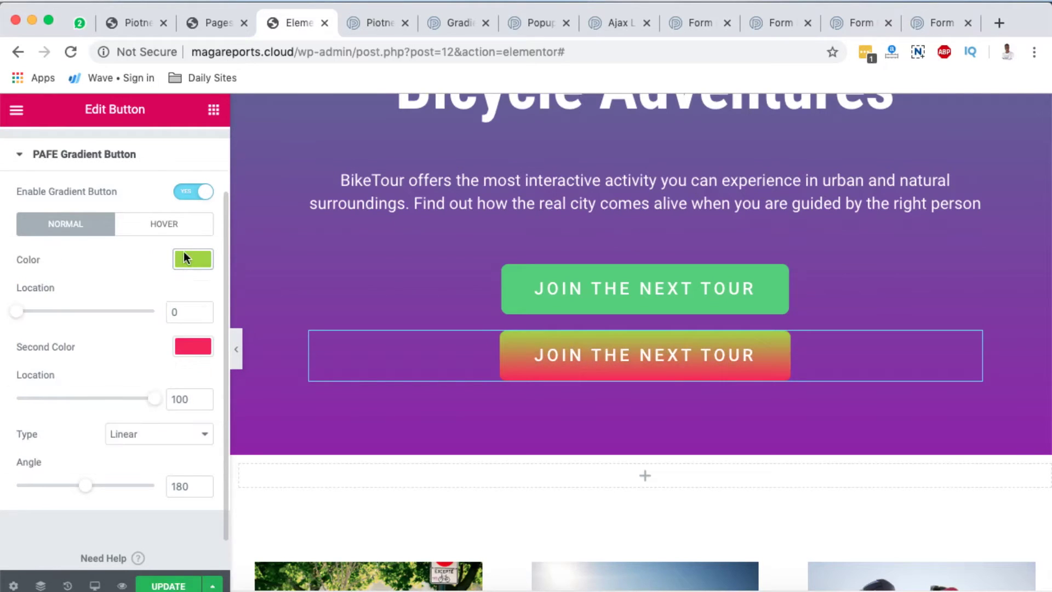
# Set the second color of the lower button's gradient to dark blue (#175689)
pyautogui.click(187, 349)
pyautogui.moveTo(109, 437); pyautogui.dragTo(103, 438)
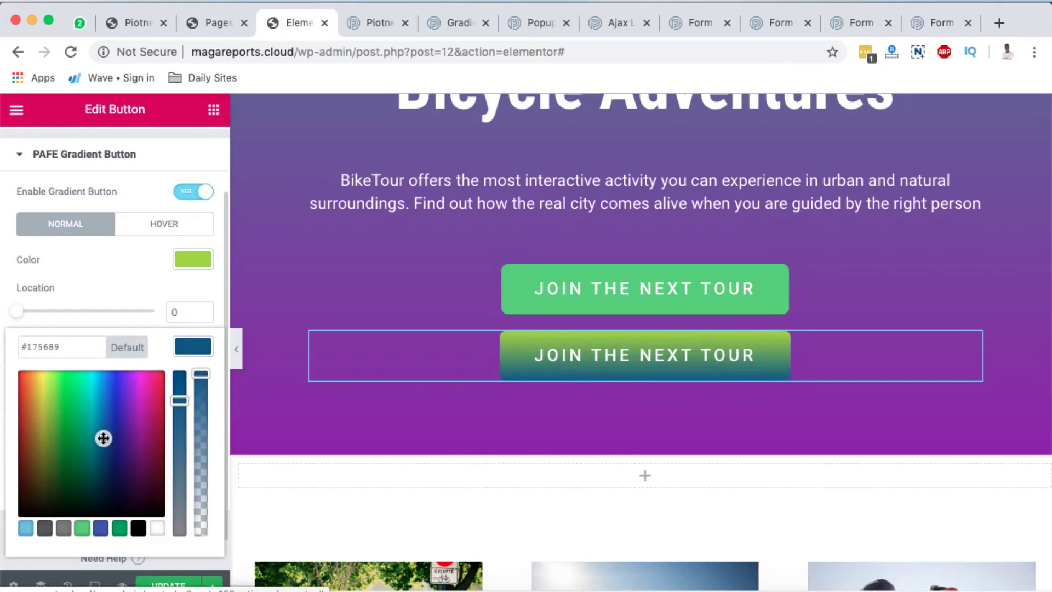
pyautogui.click(28, 288)
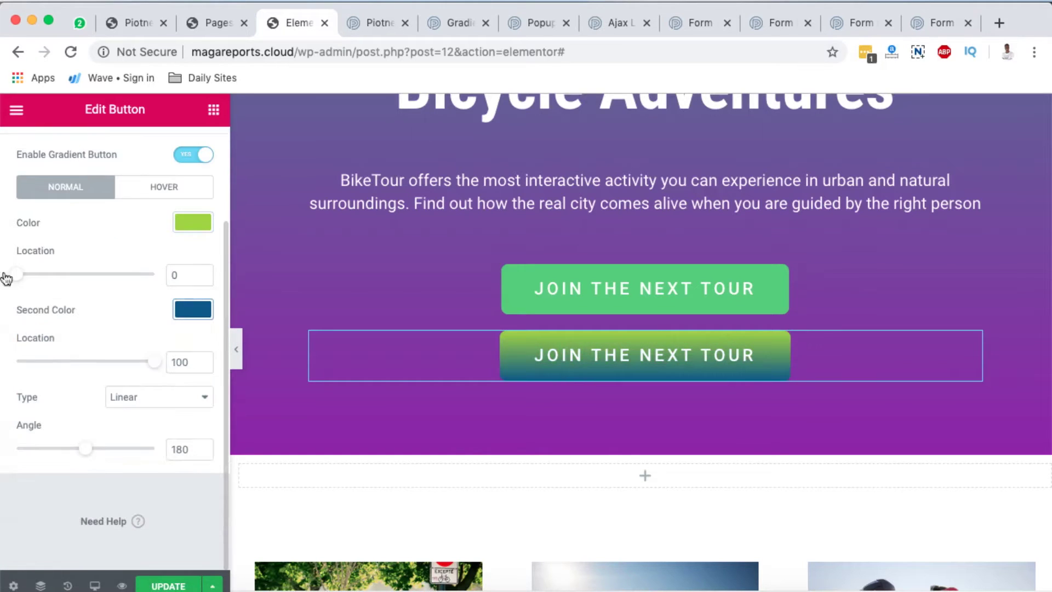
# Set the lower button's gradient color locations to 6 and 65 and its linear angle to 160
pyautogui.moveTo(21, 274)
pyautogui.mouseDown()
pyautogui.moveTo(73, 278)
pyautogui.moveTo(24, 280)
pyautogui.mouseUp()
pyautogui.moveTo(148, 363); pyautogui.dragTo(109, 378)
pyautogui.doubleClick(191, 450)
pyautogui.write('110')
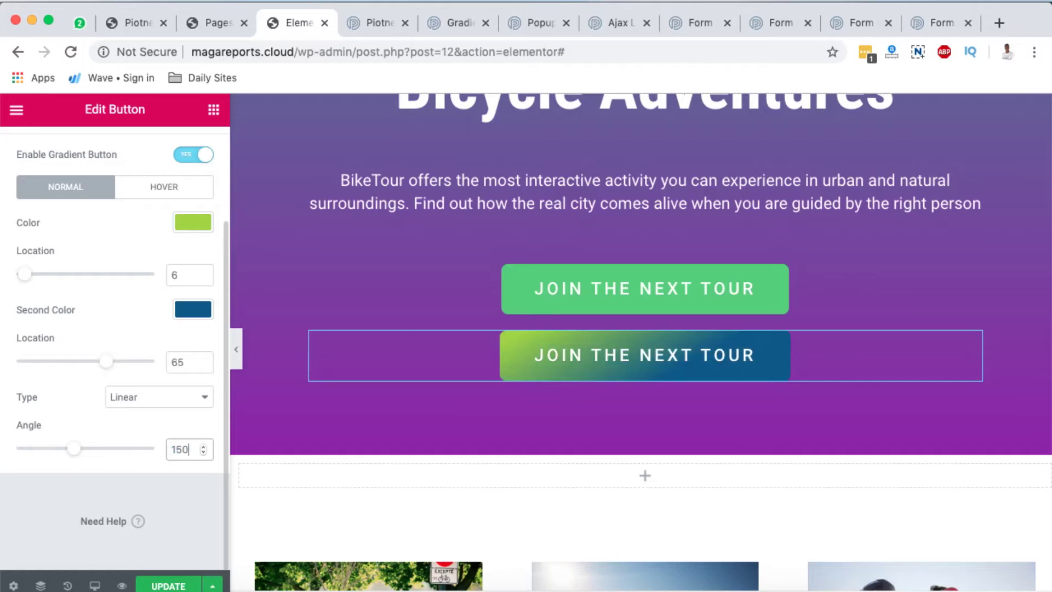
pyautogui.press('Up')
pyautogui.press('Up')
pyautogui.press('Up')
pyautogui.press('Up')
pyautogui.press('Up')
pyautogui.press('Up')
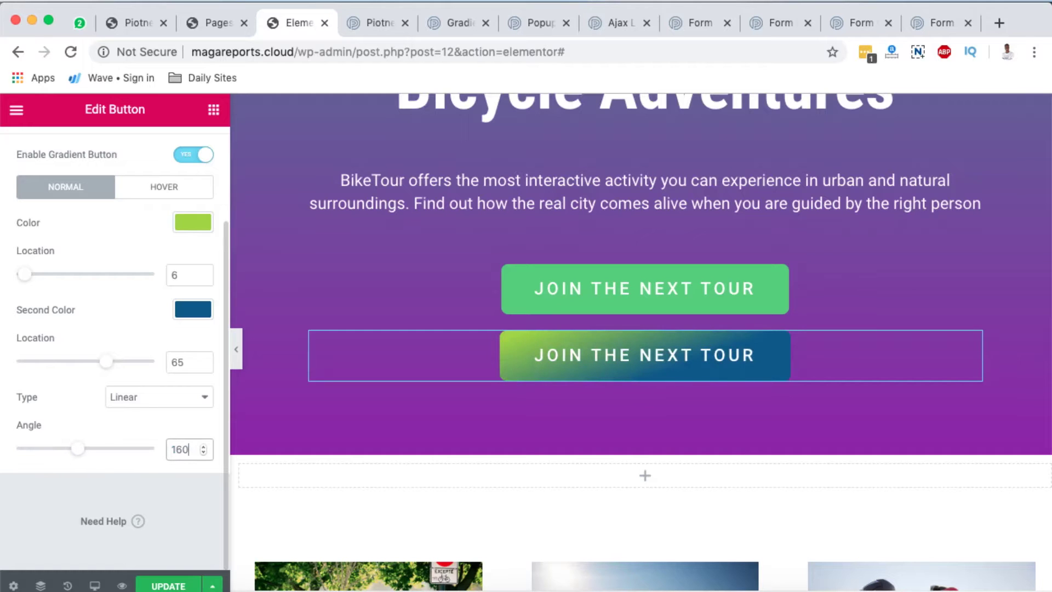
pyautogui.press('Down')
pyautogui.scroll(-2, 716, 414)
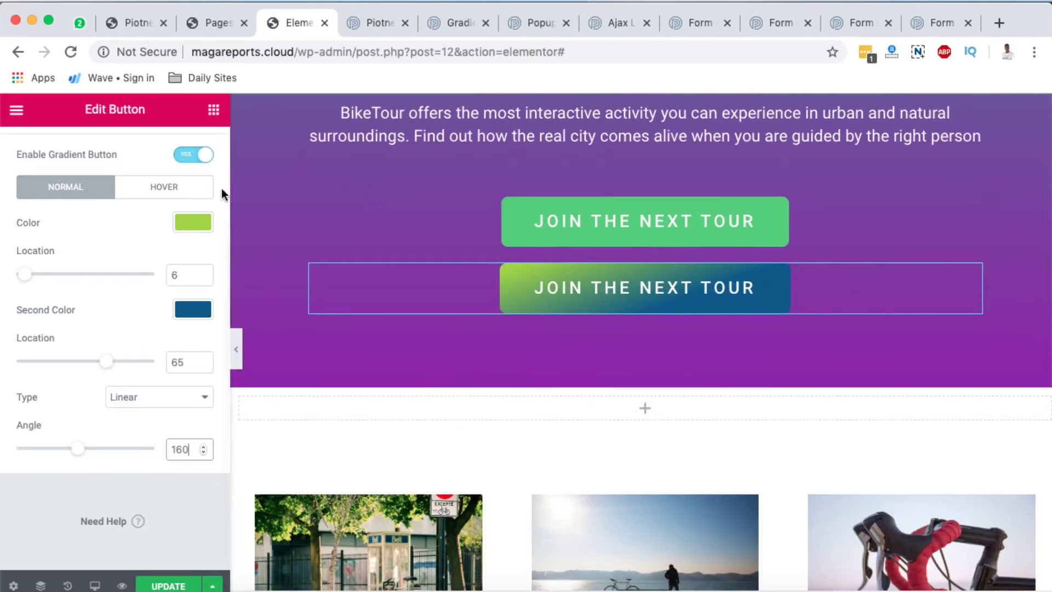
# Set the first color of the lower button's hover gradient to purple (#ad27bc)
pyautogui.click(157, 192)
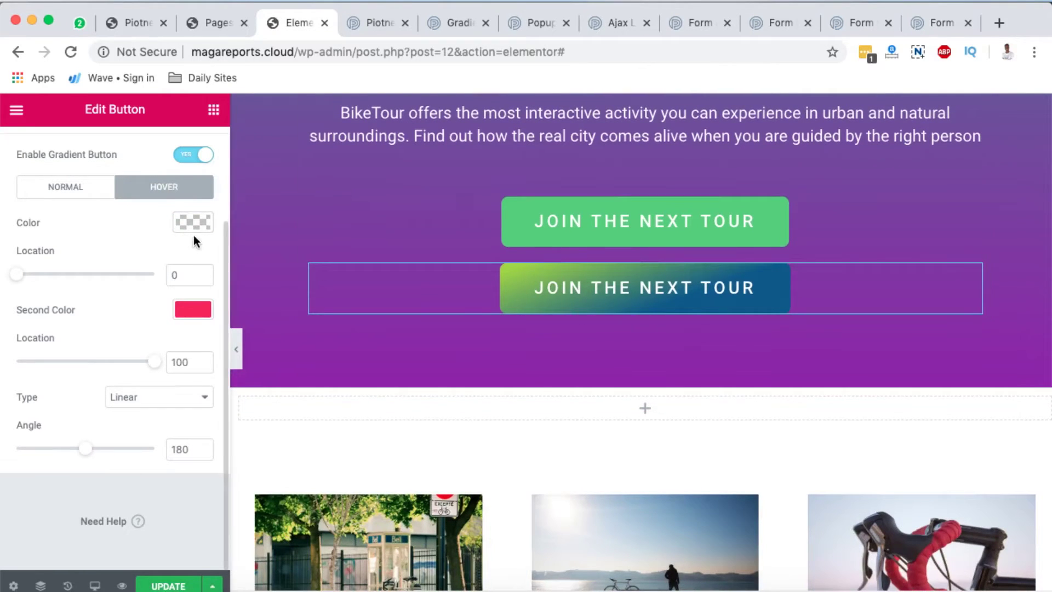
pyautogui.click(193, 222)
pyautogui.click(118, 298)
pyautogui.click(66, 299)
pyautogui.moveTo(66, 298); pyautogui.dragTo(122, 324)
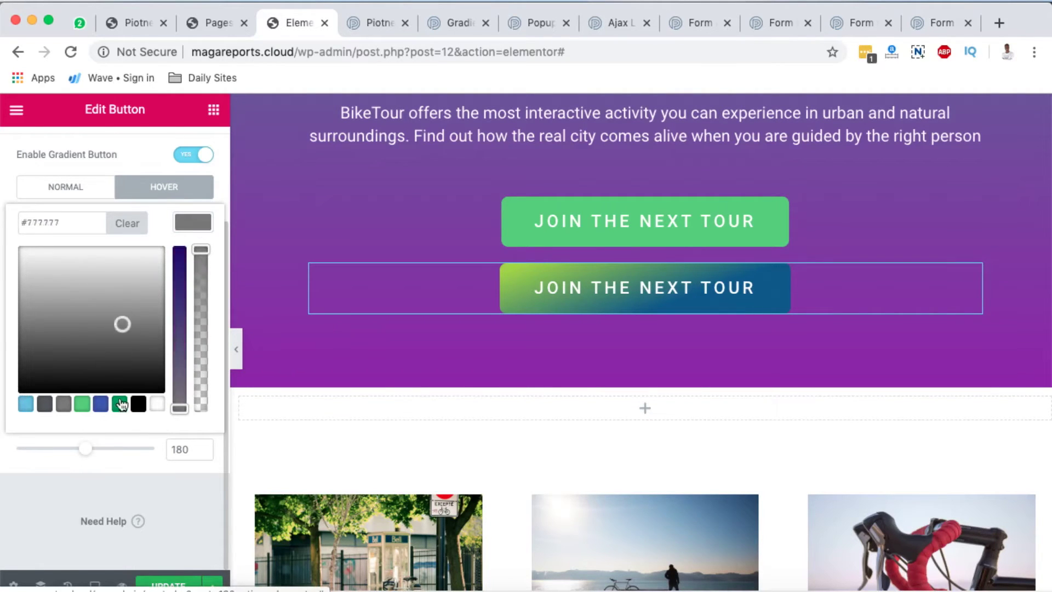
pyautogui.click(121, 404)
pyautogui.click(138, 283)
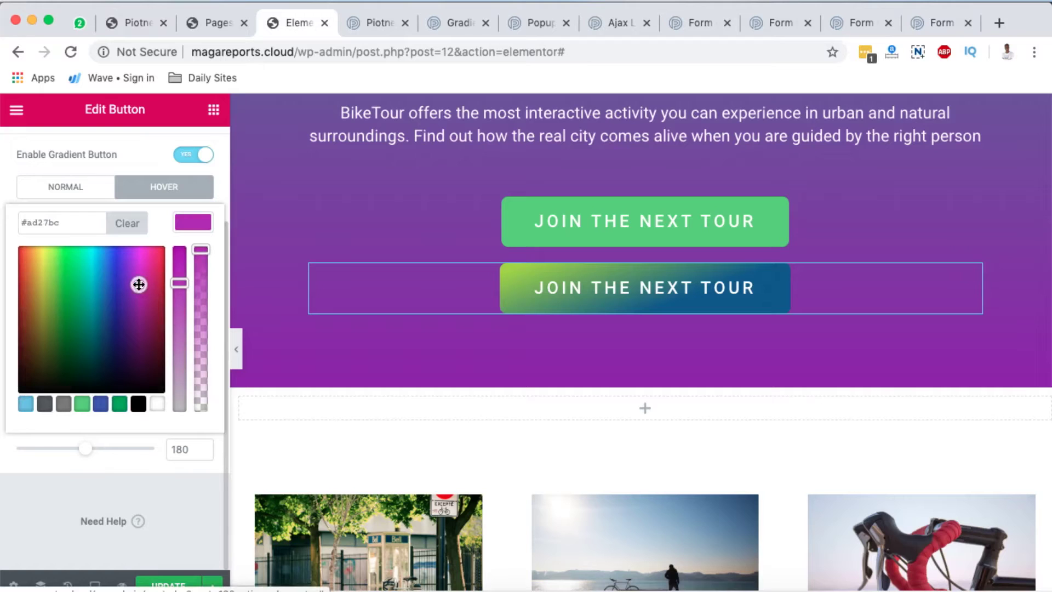
pyautogui.click(200, 225)
# Set the second color of the hover gradient to dark indigo (#431a9b) and preview the hover effect on the button
pyautogui.click(199, 315)
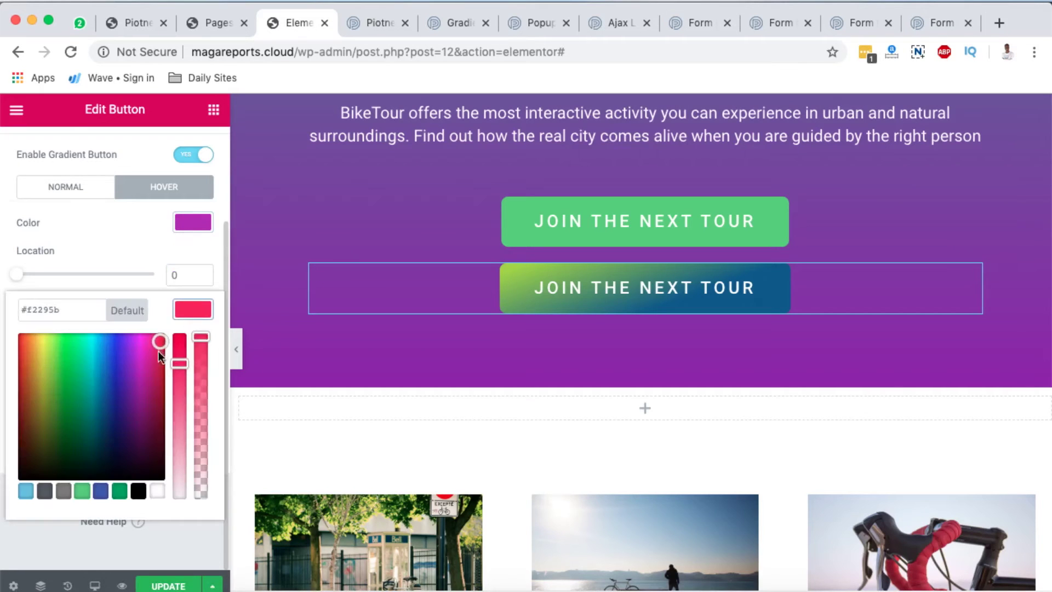
pyautogui.click(125, 390)
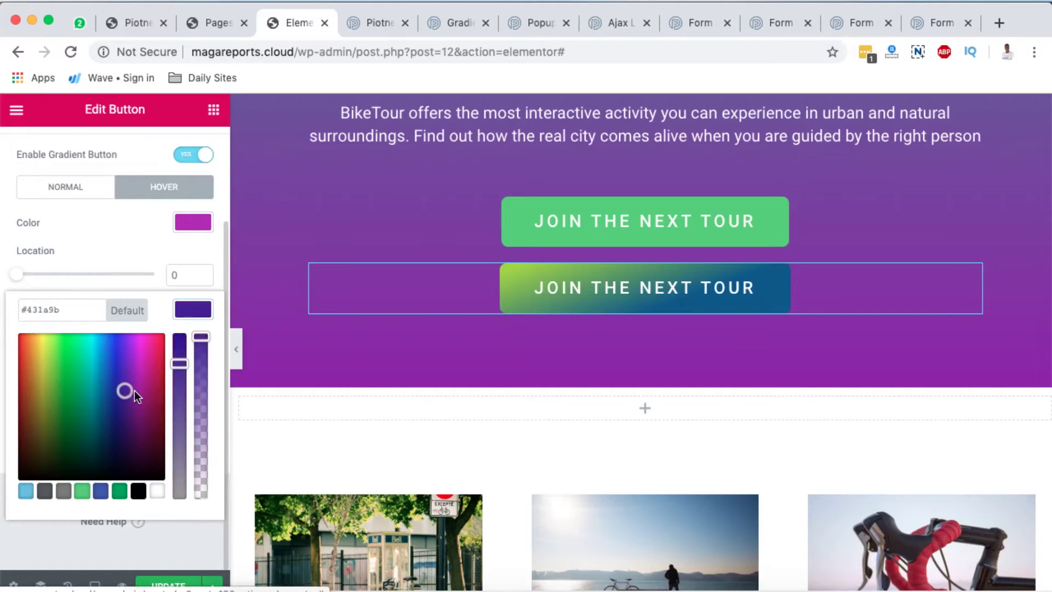
pyautogui.click(189, 315)
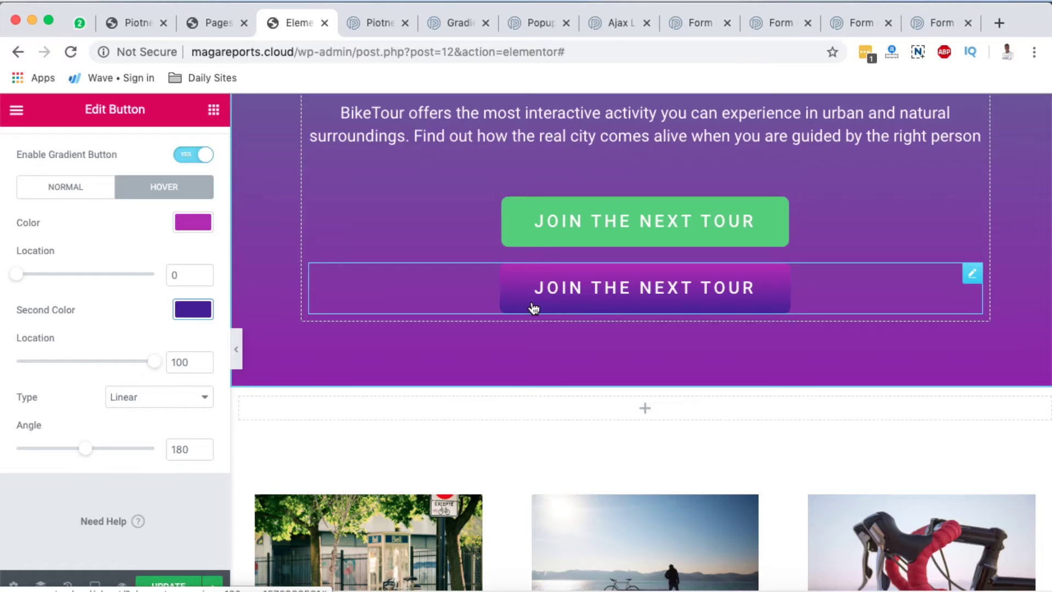
pyautogui.scroll(2, 650, 331)
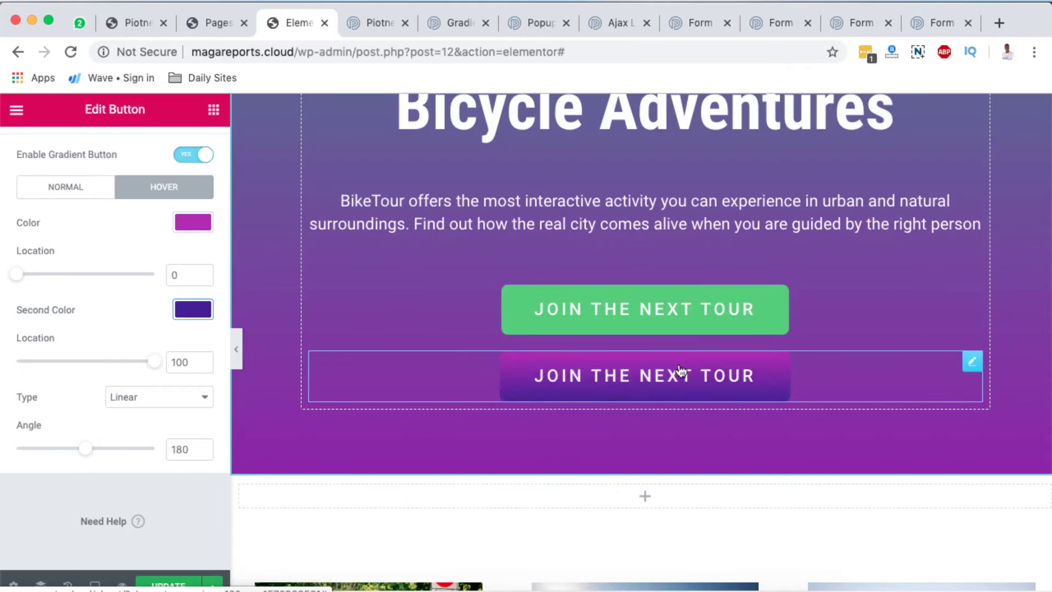
# Add a new Button widget between the two tour buttons and paste the gradient button's copied style onto it
pyautogui.click(214, 111)
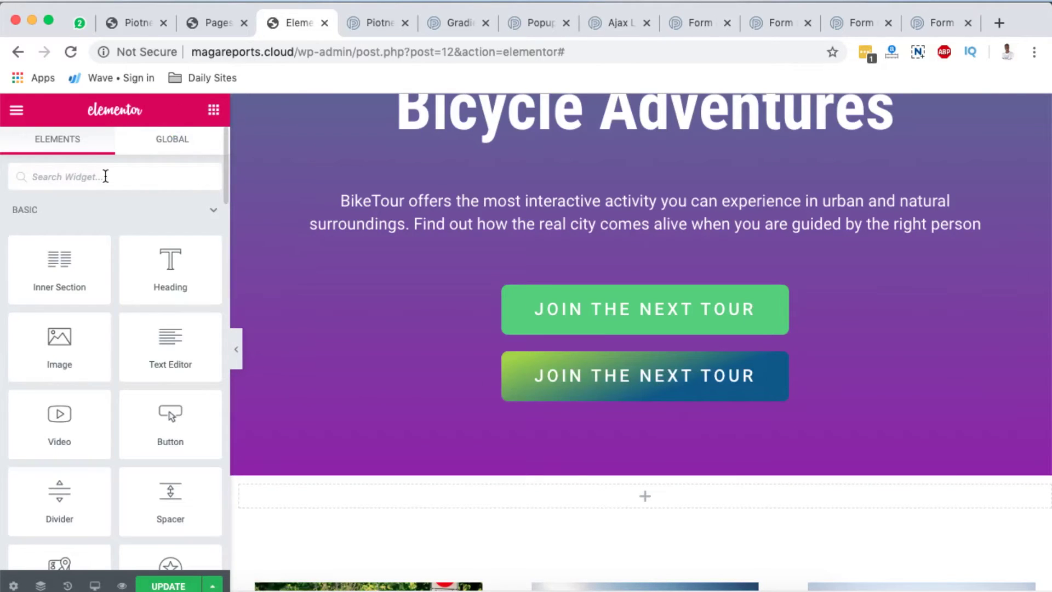
pyautogui.moveTo(170, 425); pyautogui.dragTo(772, 326)
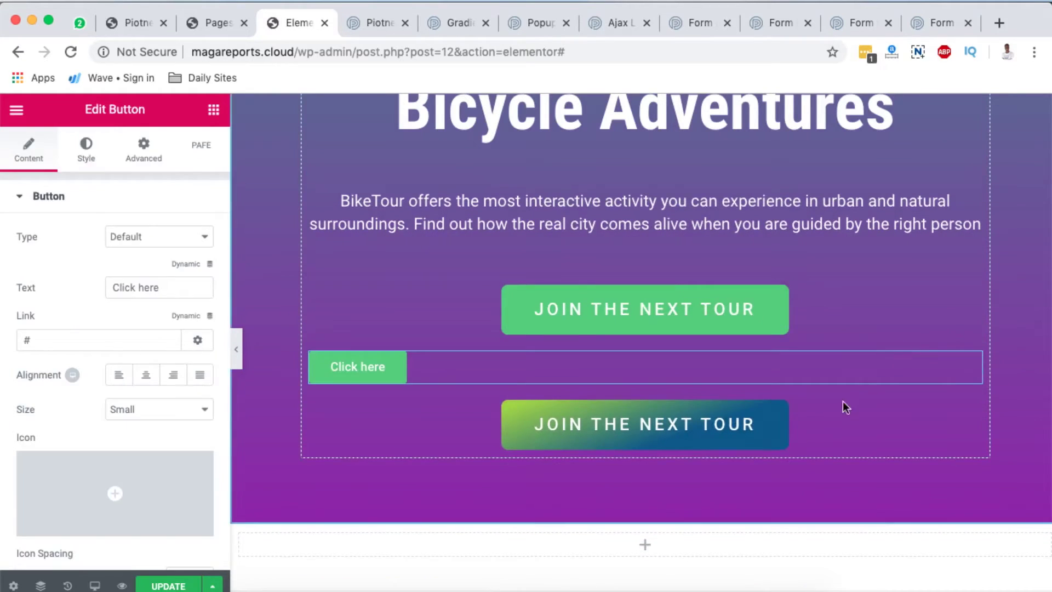
pyautogui.rightClick(972, 410)
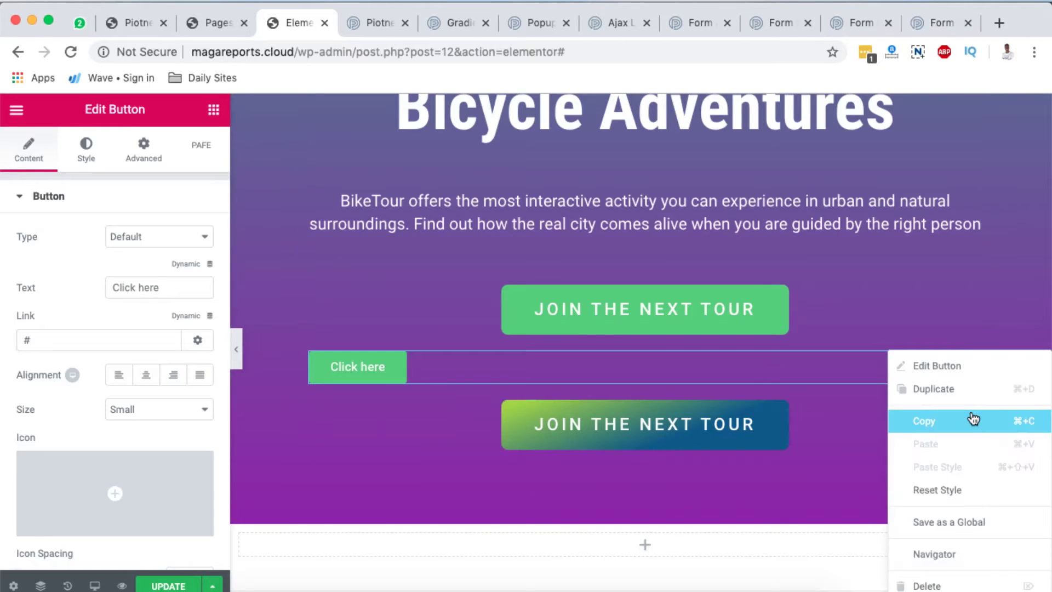
pyautogui.click(956, 427)
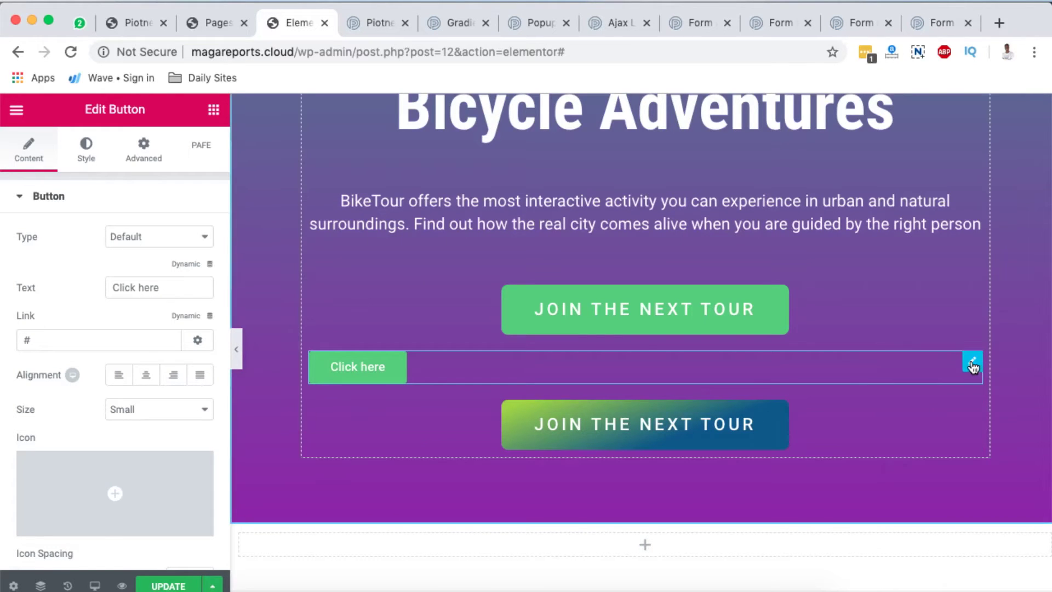
pyautogui.rightClick(973, 365)
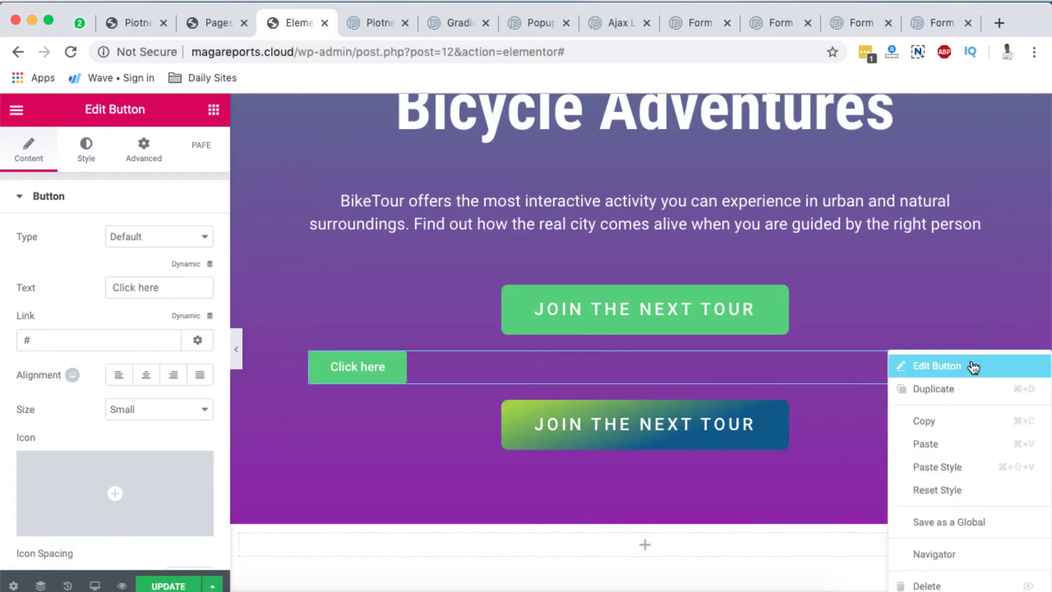
pyautogui.click(943, 465)
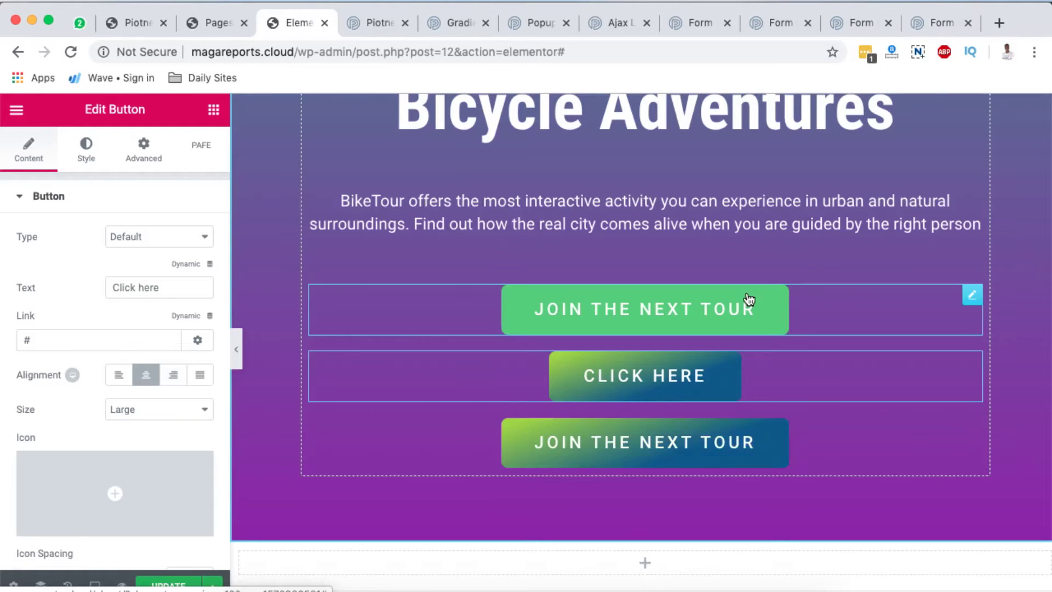
# Enable PAFE Gradient Text on the "Join Our Nature & Urban Bicycle Adventures" heading
pyautogui.scroll(4, 747, 299)
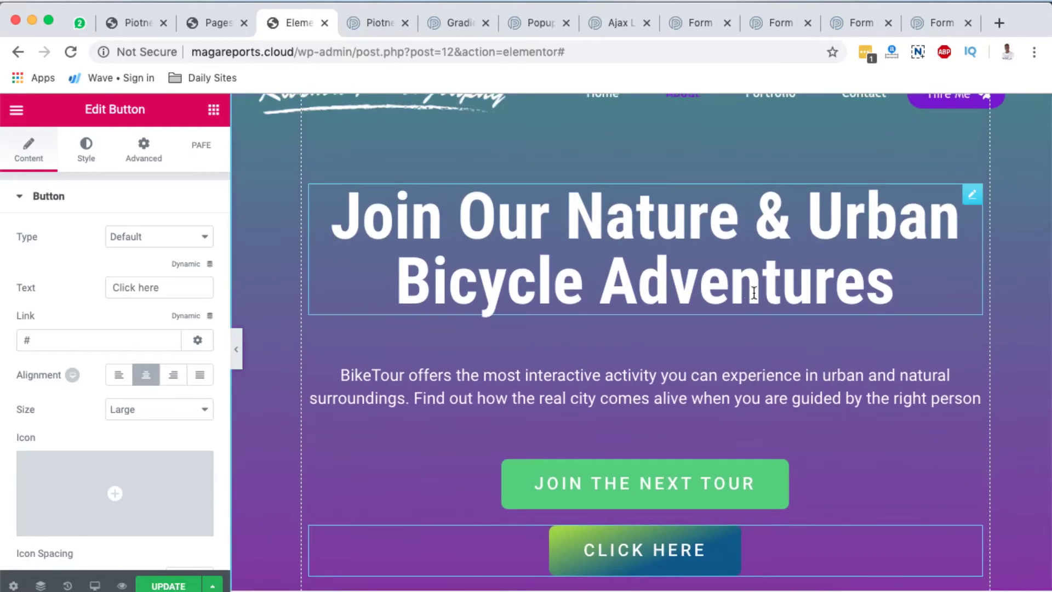
pyautogui.scroll(1, 595, 219)
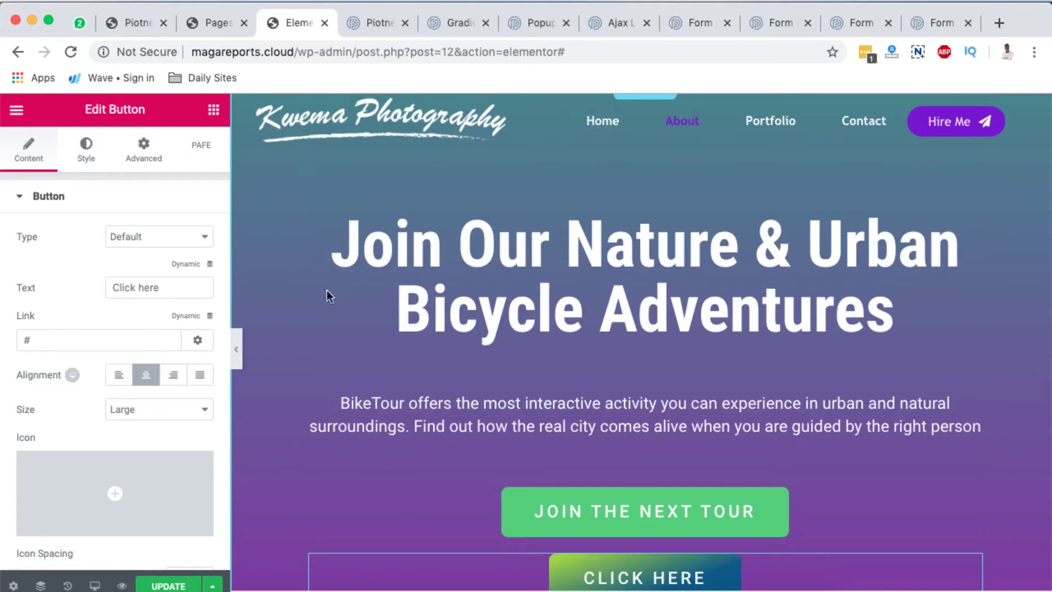
pyautogui.click(213, 109)
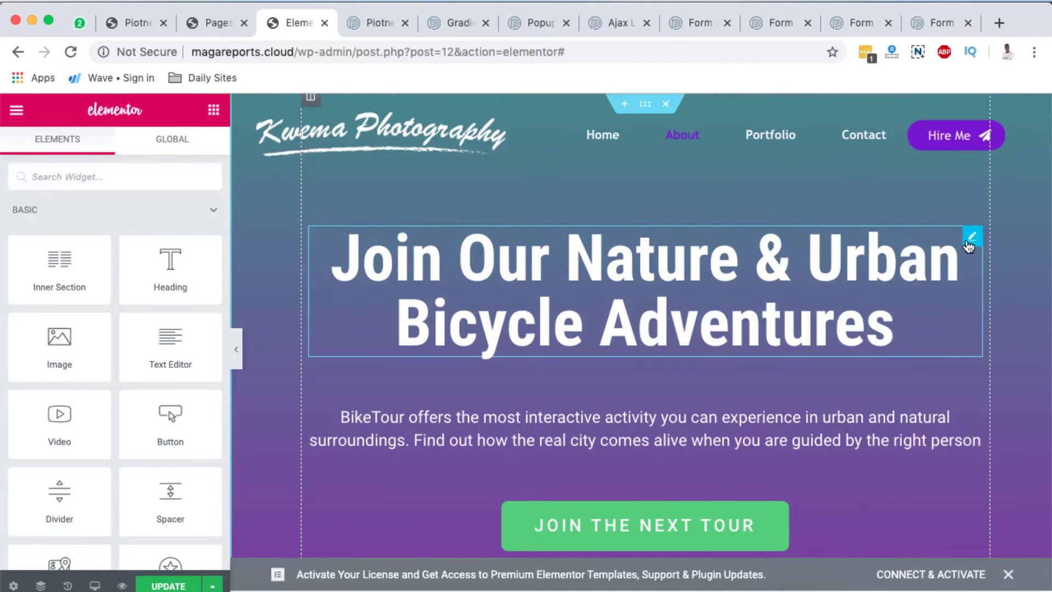
pyautogui.click(971, 241)
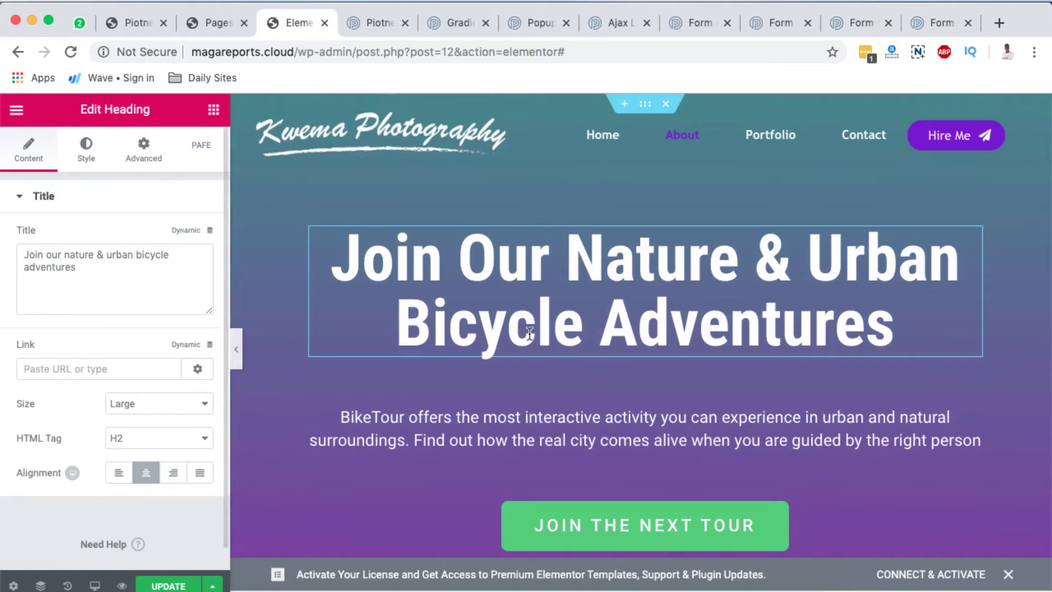
pyautogui.moveTo(65, 280); pyautogui.dragTo(52, 253)
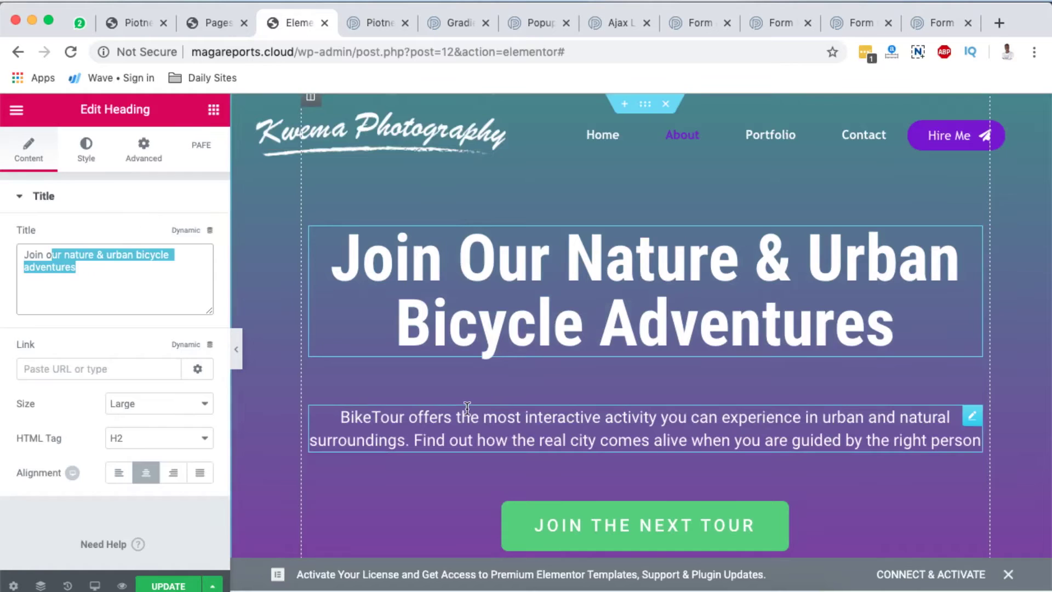
pyautogui.click(86, 155)
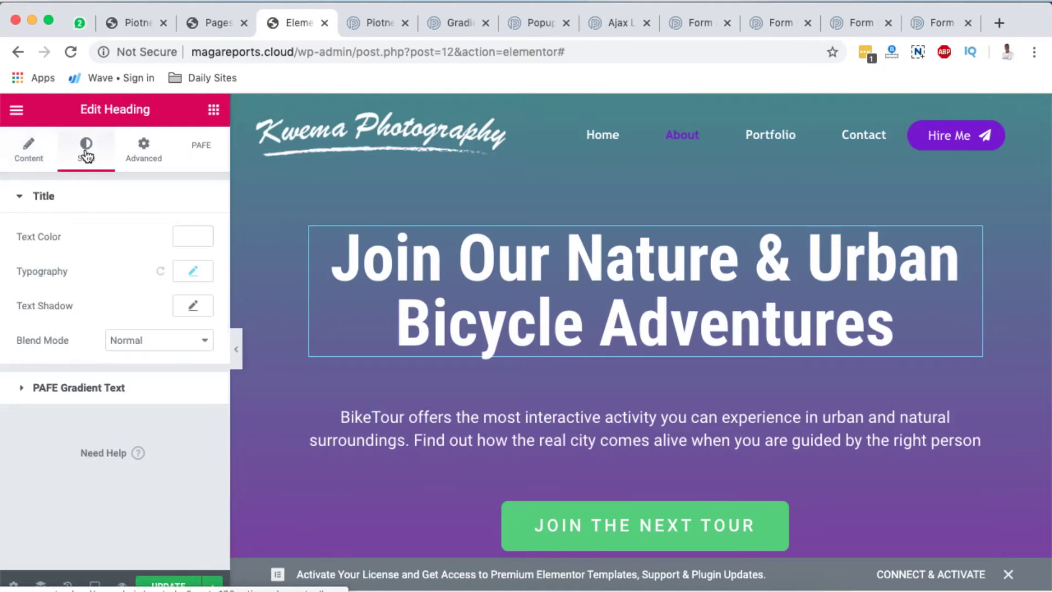
pyautogui.click(57, 389)
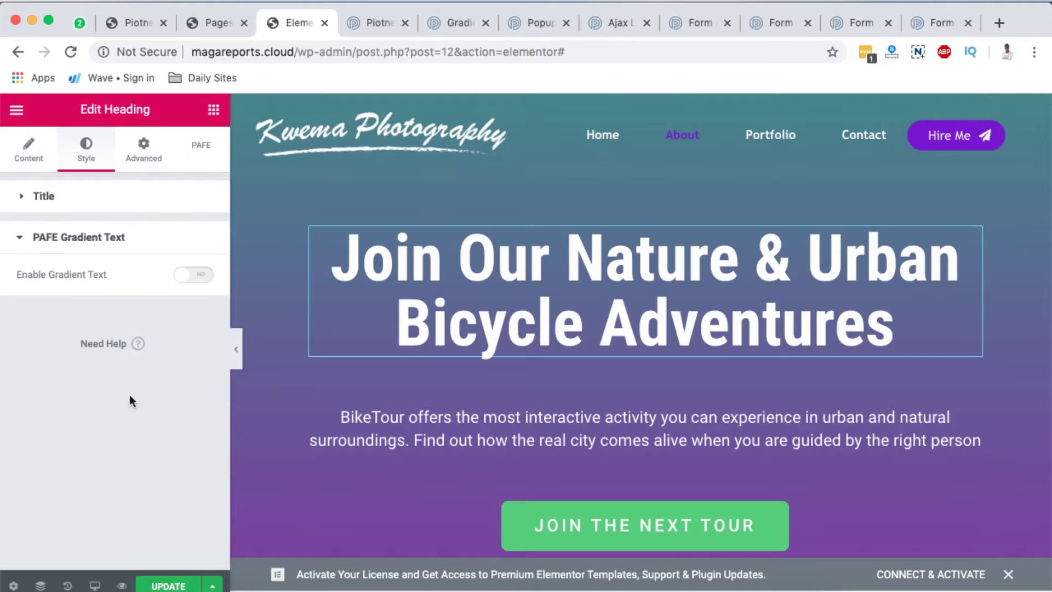
pyautogui.click(209, 281)
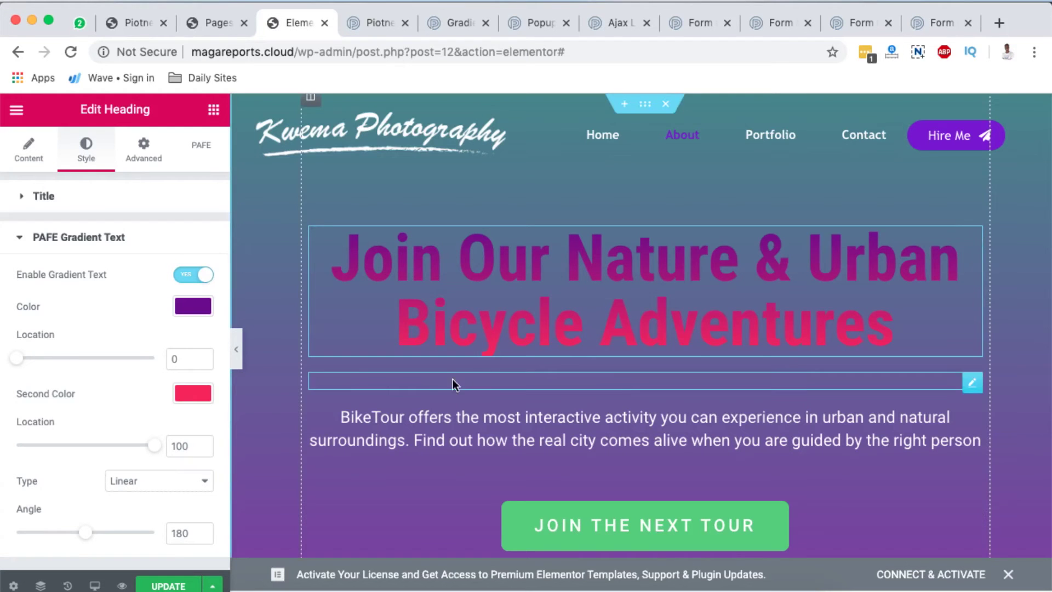
# Set the first color of the heading's text gradient to yellow (#d6d600)
pyautogui.scroll(-3, 598, 388)
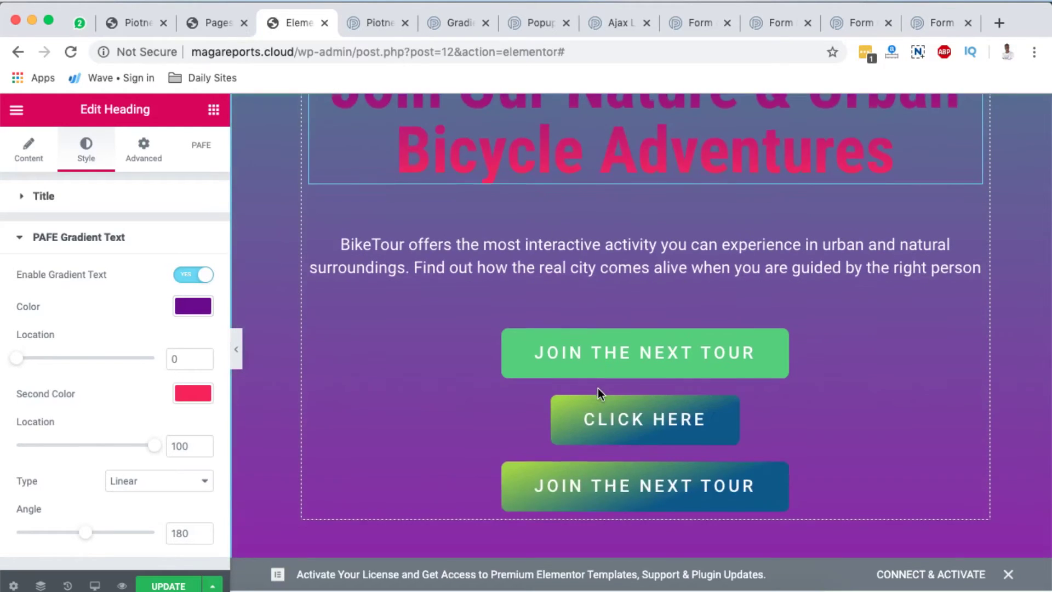
pyautogui.scroll(3, 626, 417)
pyautogui.click(193, 306)
pyautogui.moveTo(97, 363)
pyautogui.mouseDown()
pyautogui.moveTo(47, 371)
pyautogui.moveTo(28, 343)
pyautogui.moveTo(45, 369)
pyautogui.moveTo(18, 358)
pyautogui.moveTo(43, 355)
pyautogui.mouseUp()
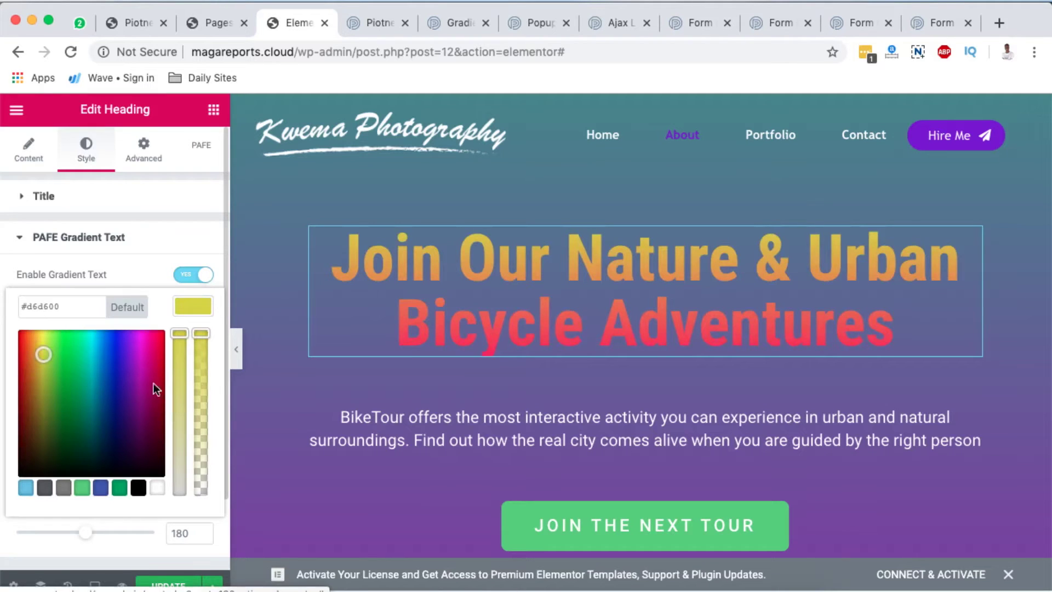
pyautogui.click(192, 307)
# Set the second color of the heading's text gradient to bright green (#25fc46) and review the section
pyautogui.click(185, 399)
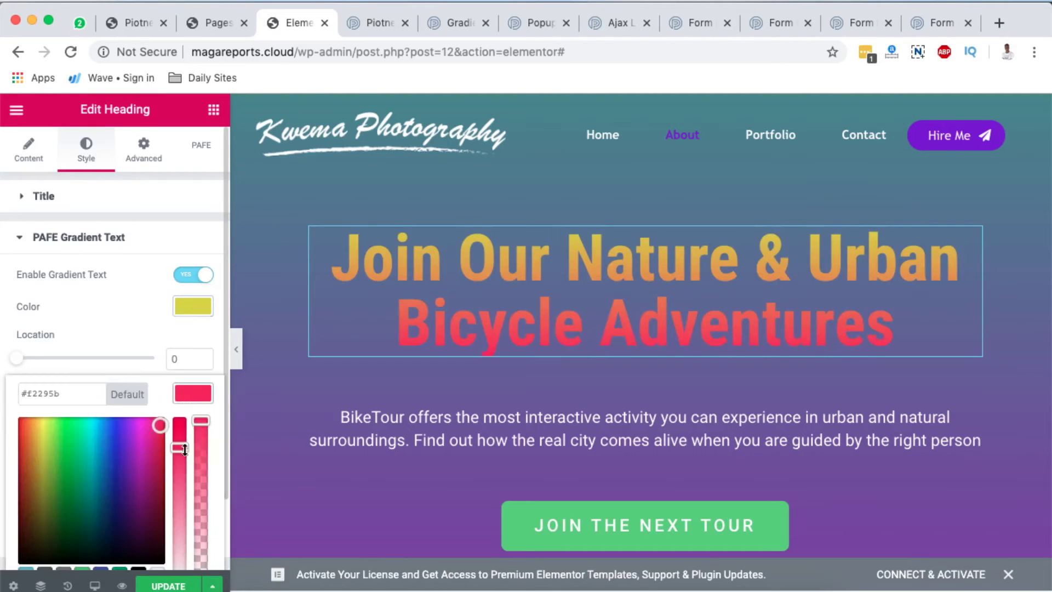
pyautogui.scroll(-2, 183, 449)
pyautogui.moveTo(58, 393)
pyautogui.mouseDown()
pyautogui.moveTo(52, 414)
pyautogui.moveTo(52, 376)
pyautogui.moveTo(22, 324)
pyautogui.moveTo(72, 334)
pyautogui.mouseUp()
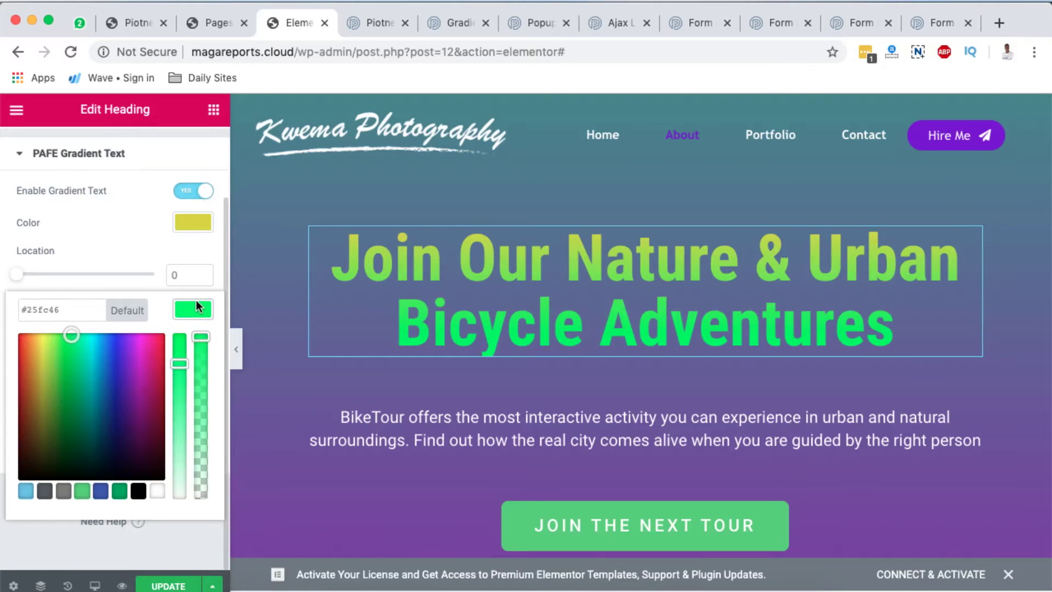
pyautogui.click(196, 302)
pyautogui.scroll(-7, 810, 459)
pyautogui.scroll(7, 810, 459)
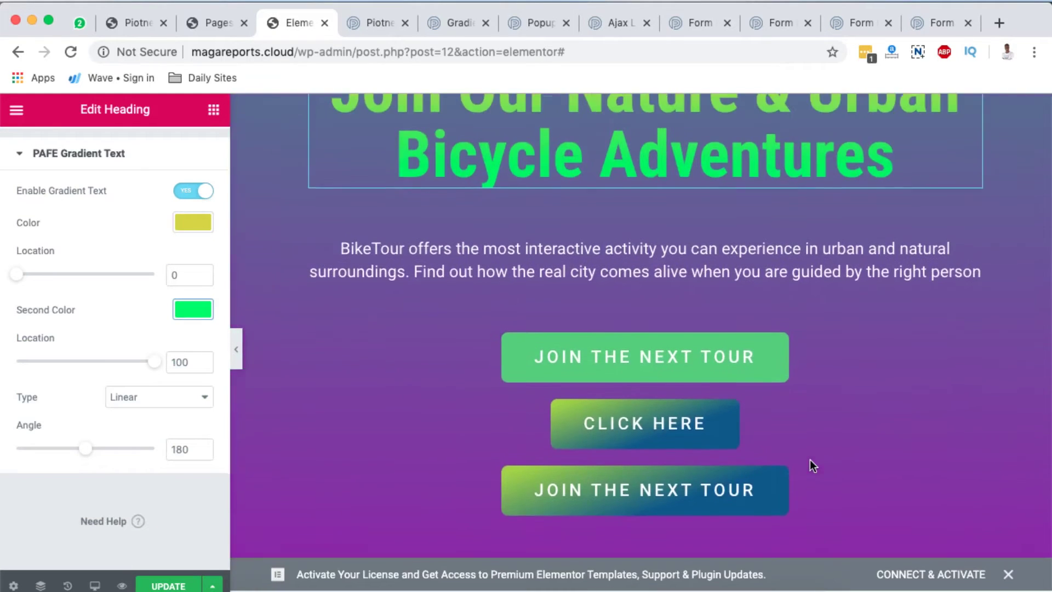
pyautogui.scroll(1, 752, 267)
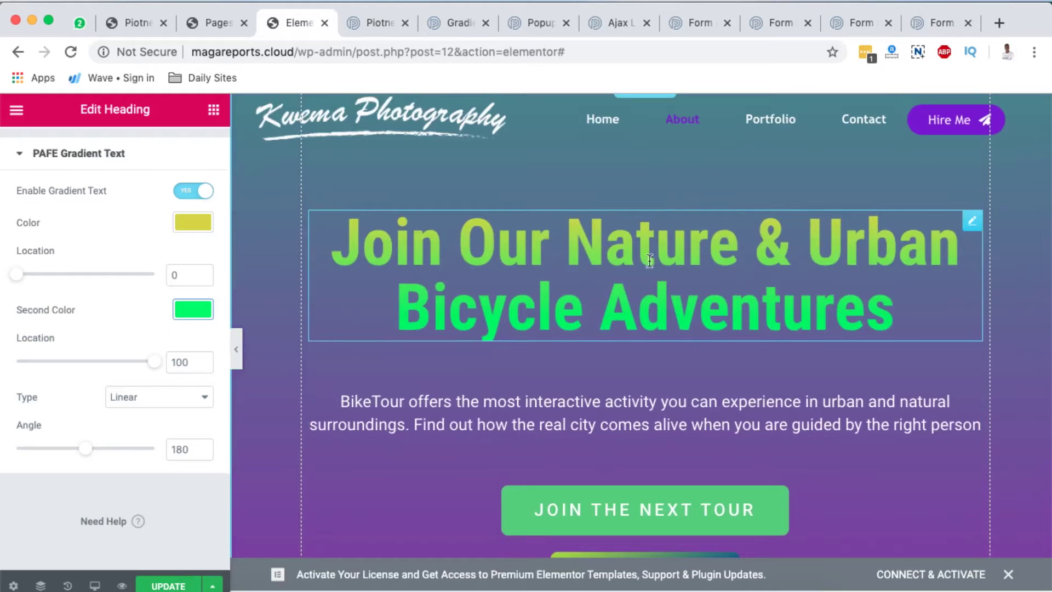
# Delete the plain green "Join the next tour" button from the Bicycle Adventures section
pyautogui.scroll(-4, 718, 313)
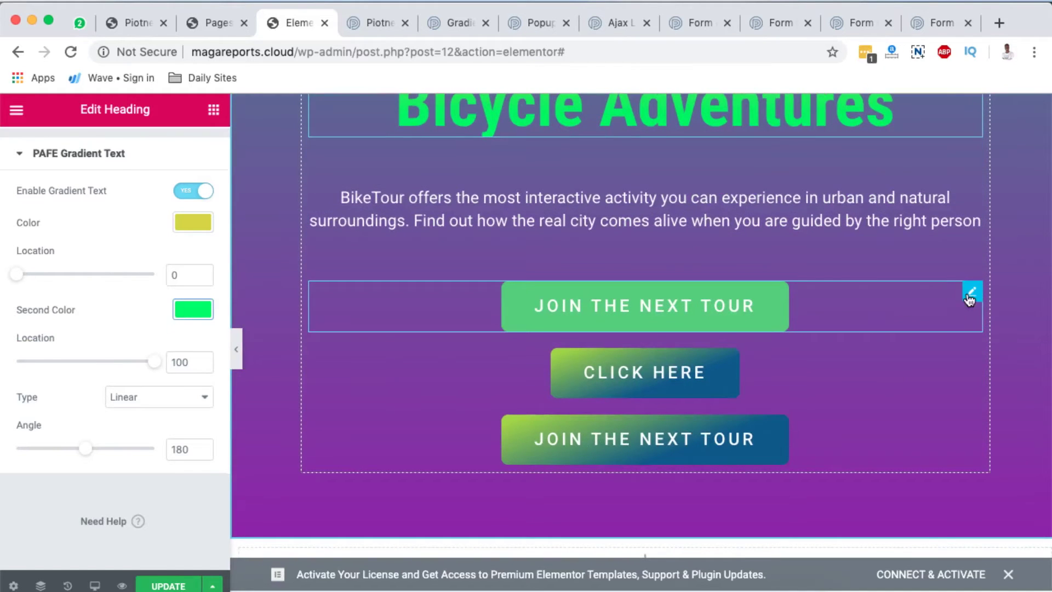
pyautogui.rightClick(970, 299)
pyautogui.click(955, 525)
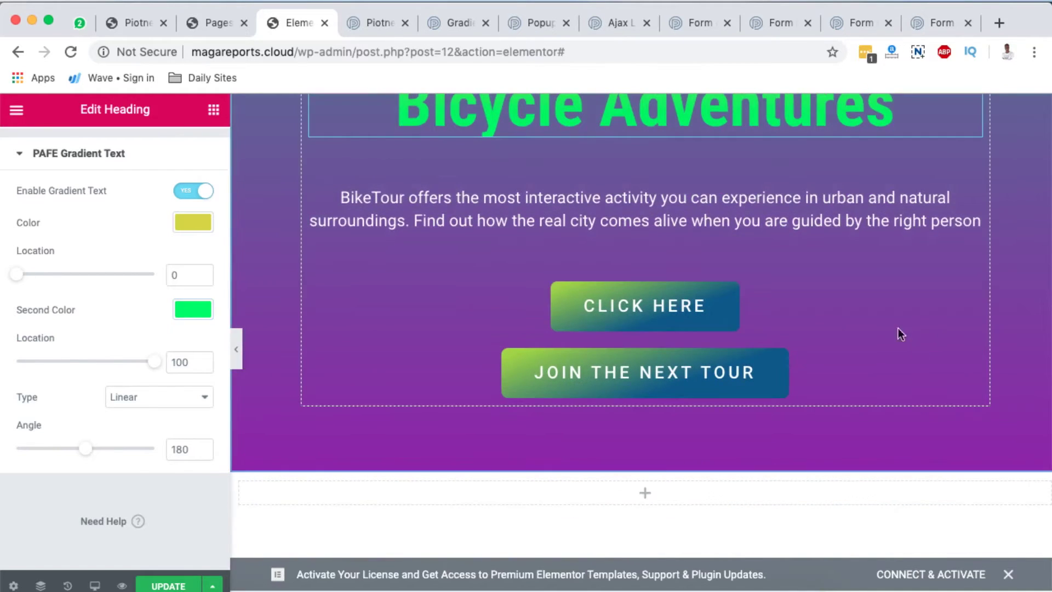
# Delete the "Click here" button and dismiss the license activation notice
pyautogui.rightClick(973, 301)
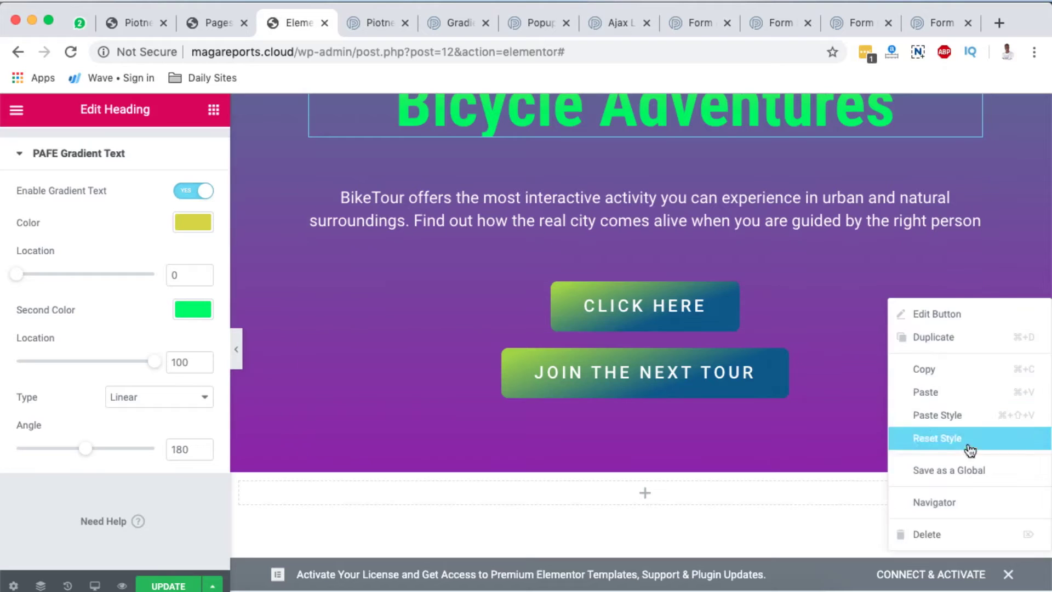
pyautogui.click(950, 536)
pyautogui.click(1011, 574)
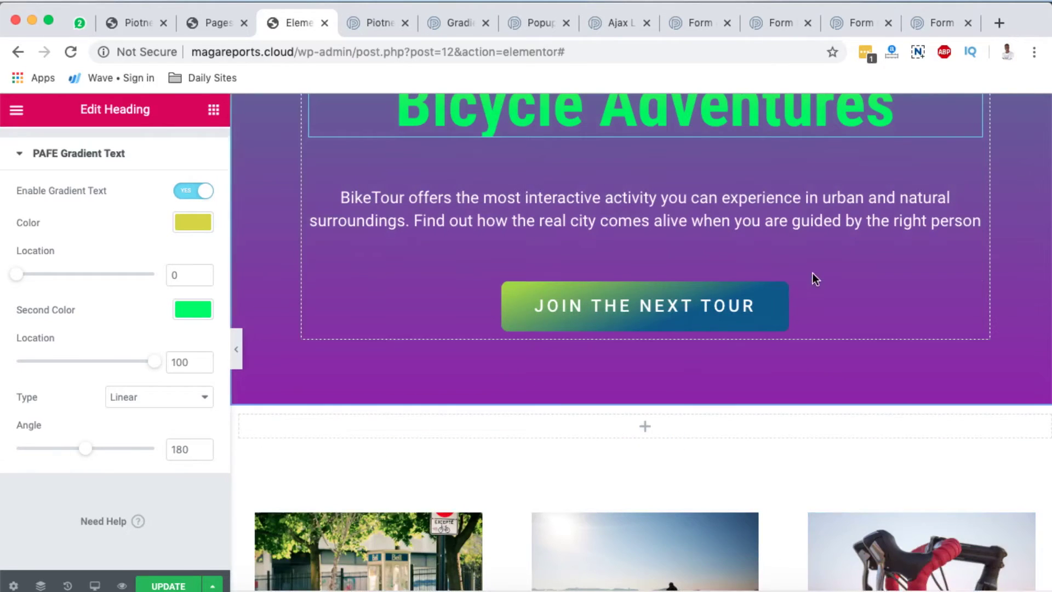
pyautogui.scroll(3, 813, 273)
pyautogui.scroll(2, 1024, 192)
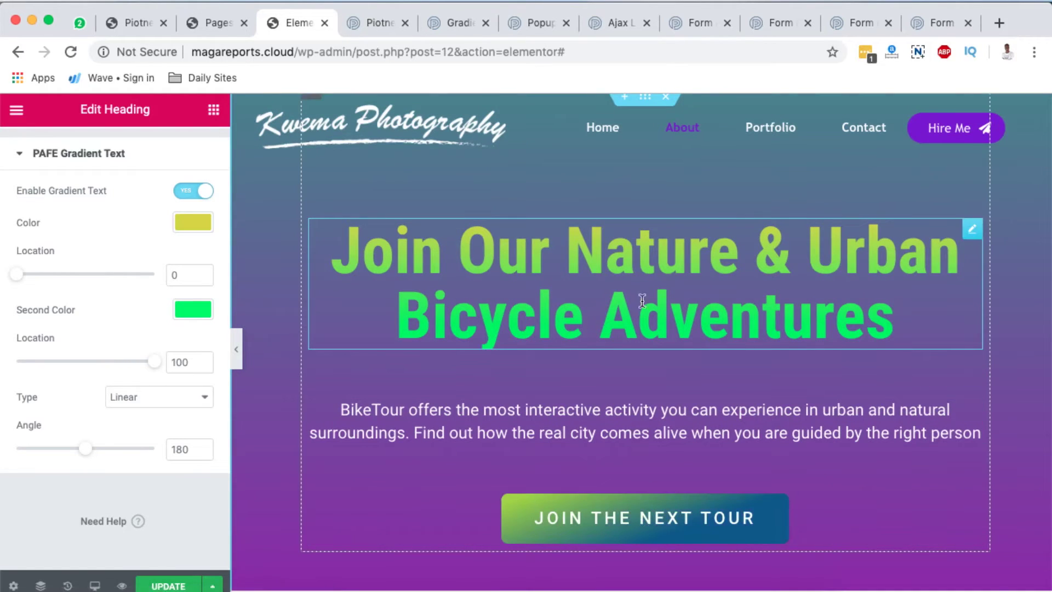
# Review the Popup Trigger URL documentation page and close its demo popup
pyautogui.scroll(1, 838, 419)
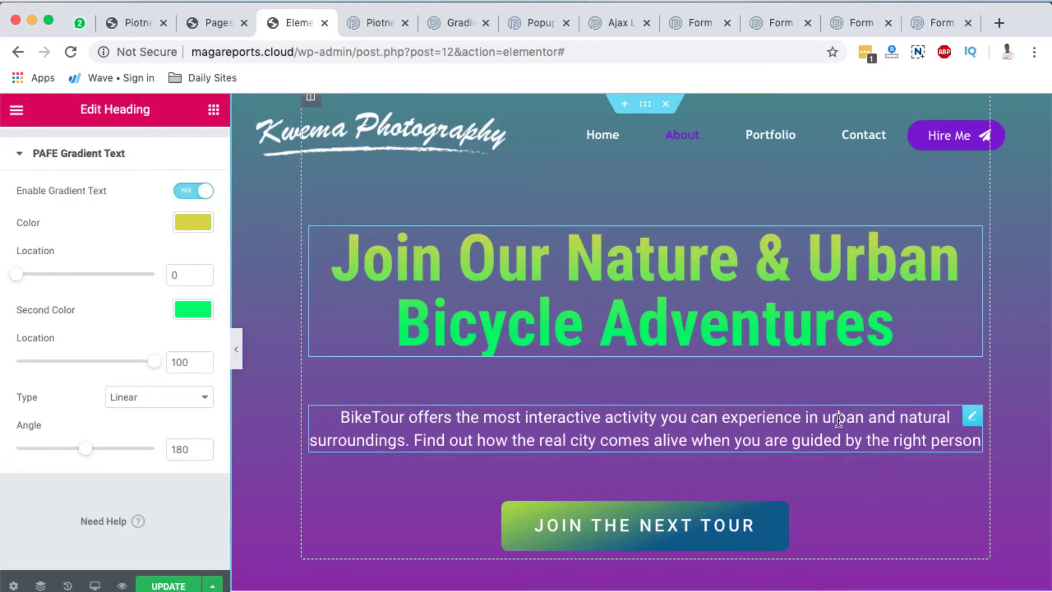
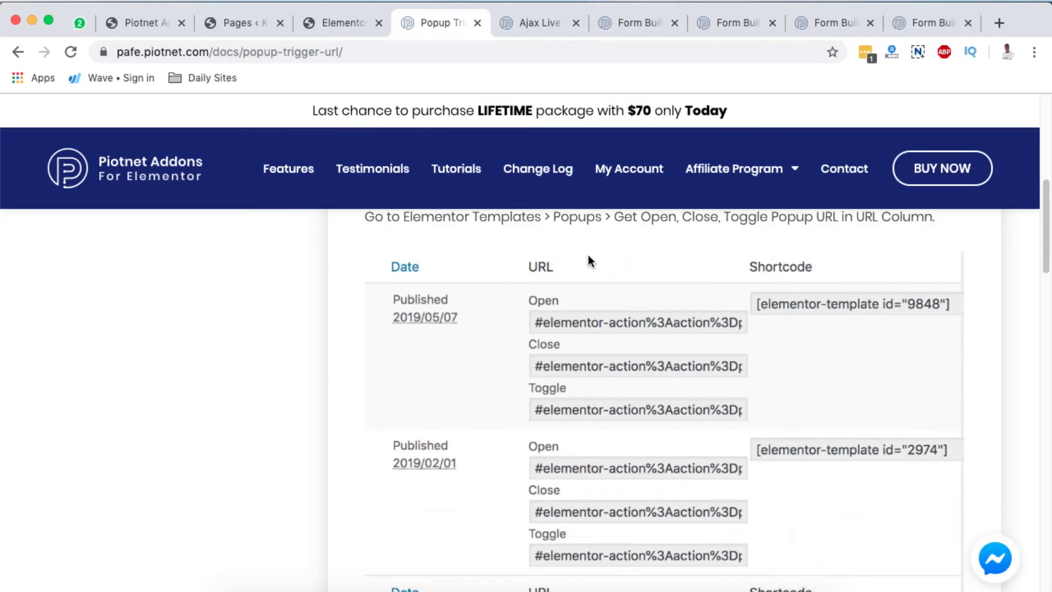
pyautogui.scroll(6, 587, 255)
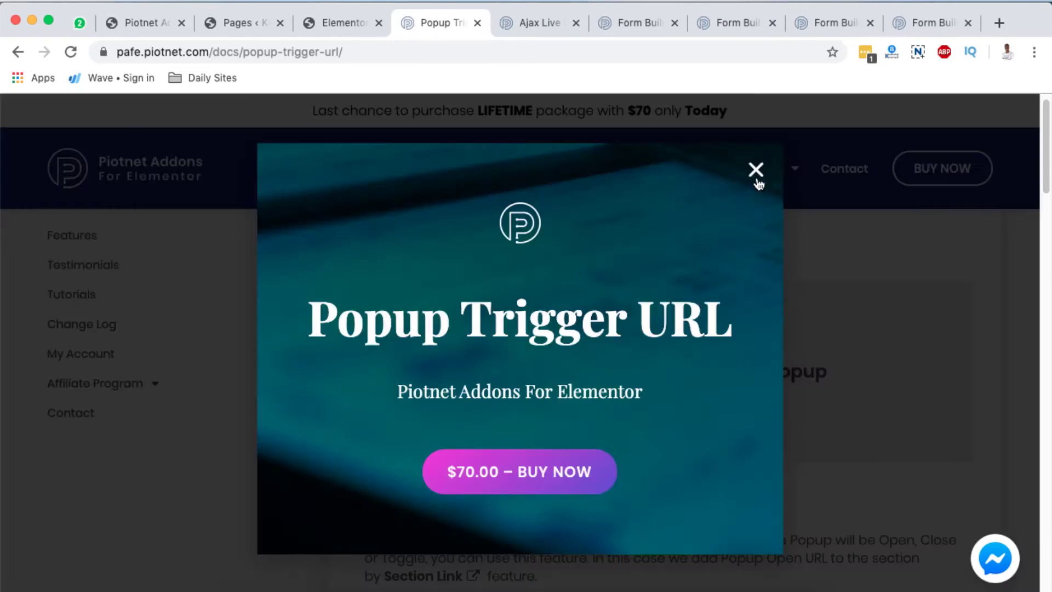
pyautogui.click(756, 168)
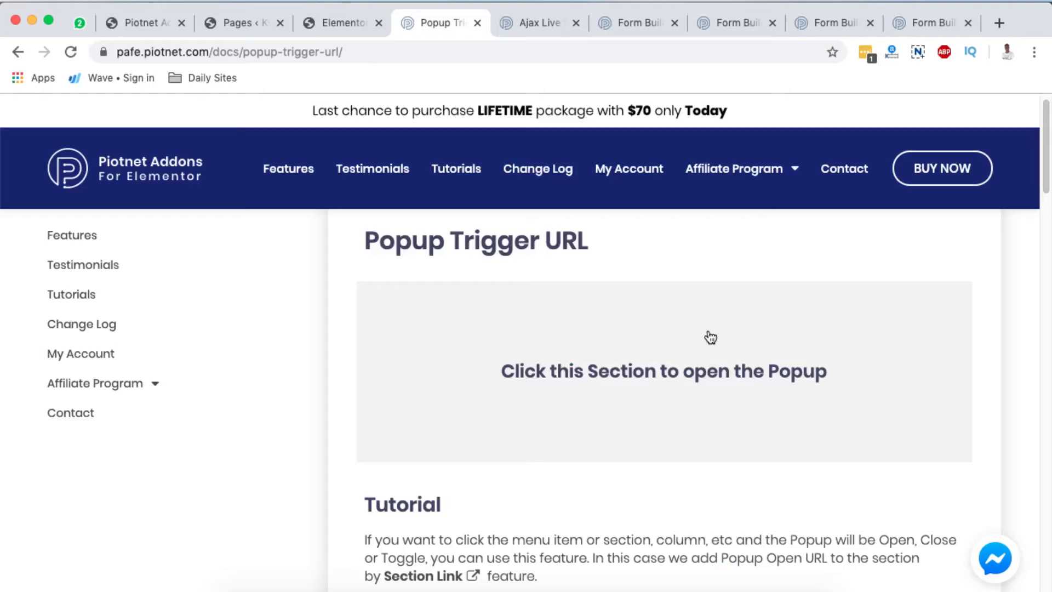
pyautogui.scroll(-2, 711, 337)
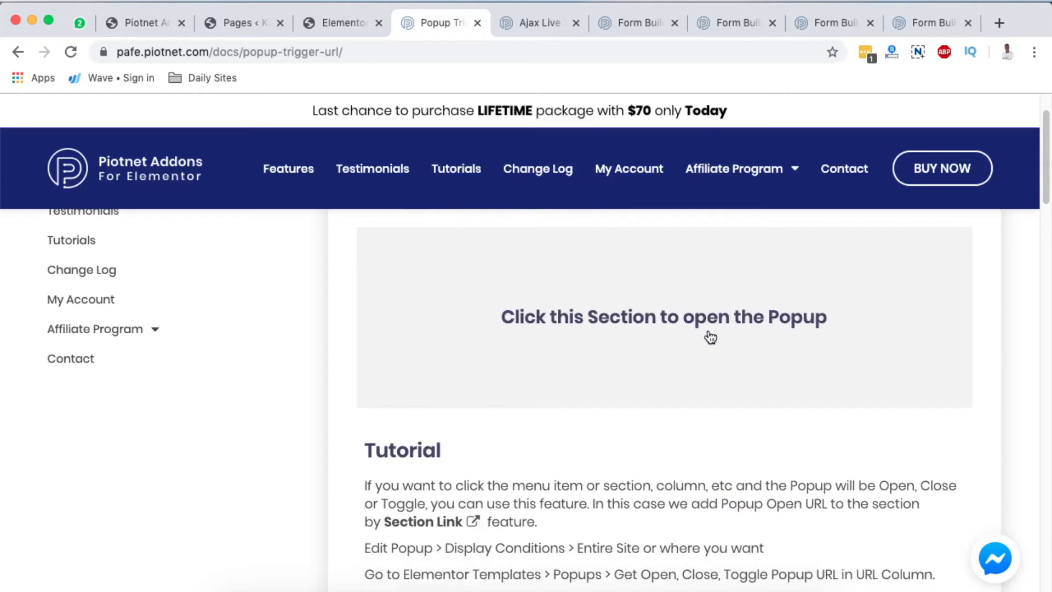
pyautogui.scroll(1, 710, 337)
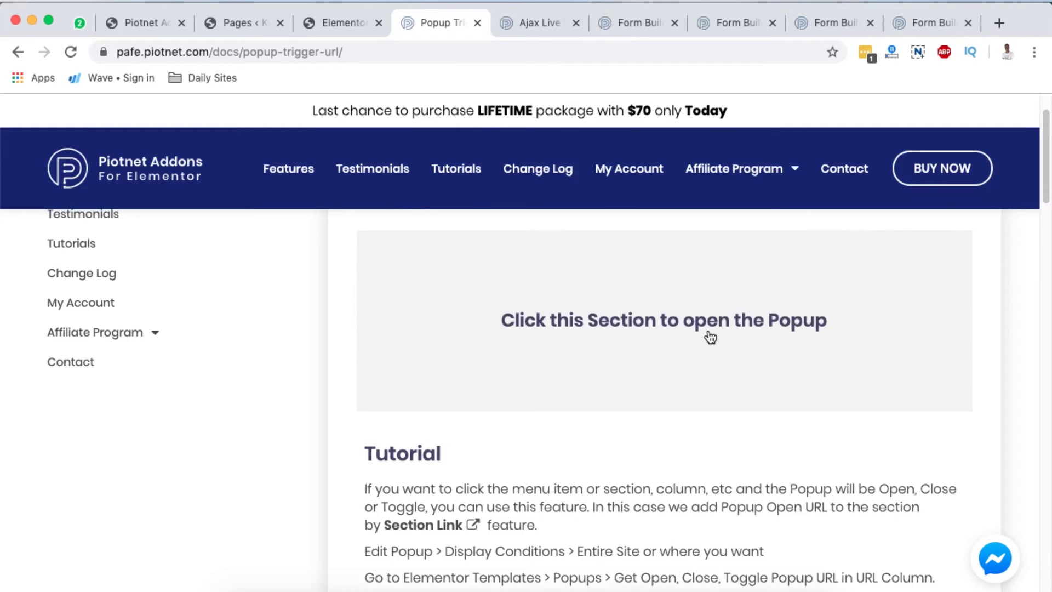
pyautogui.scroll(-1, 710, 337)
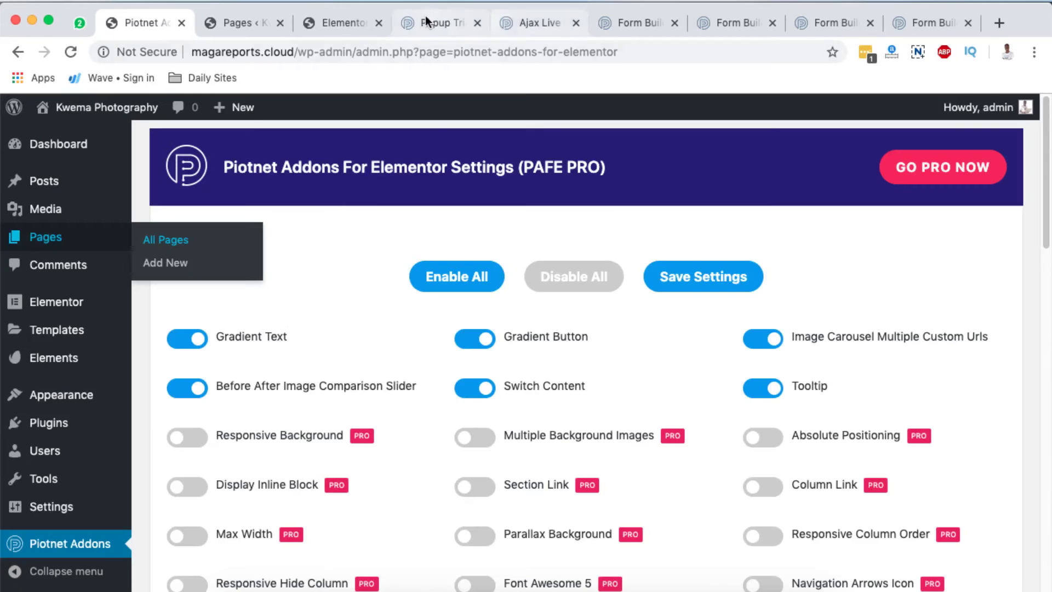
pyautogui.click(425, 17)
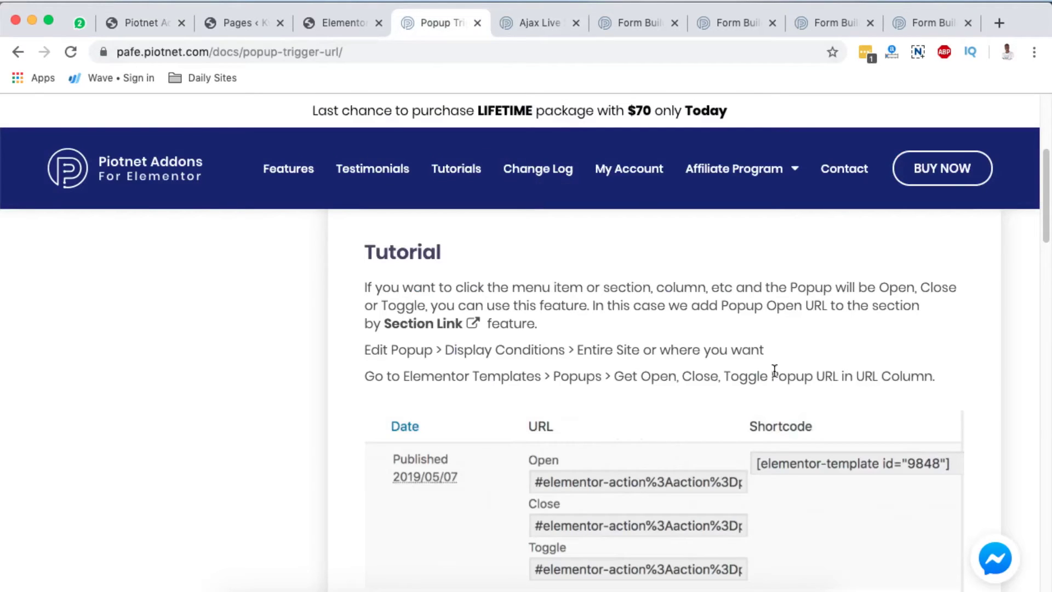
pyautogui.scroll(-1, 531, 408)
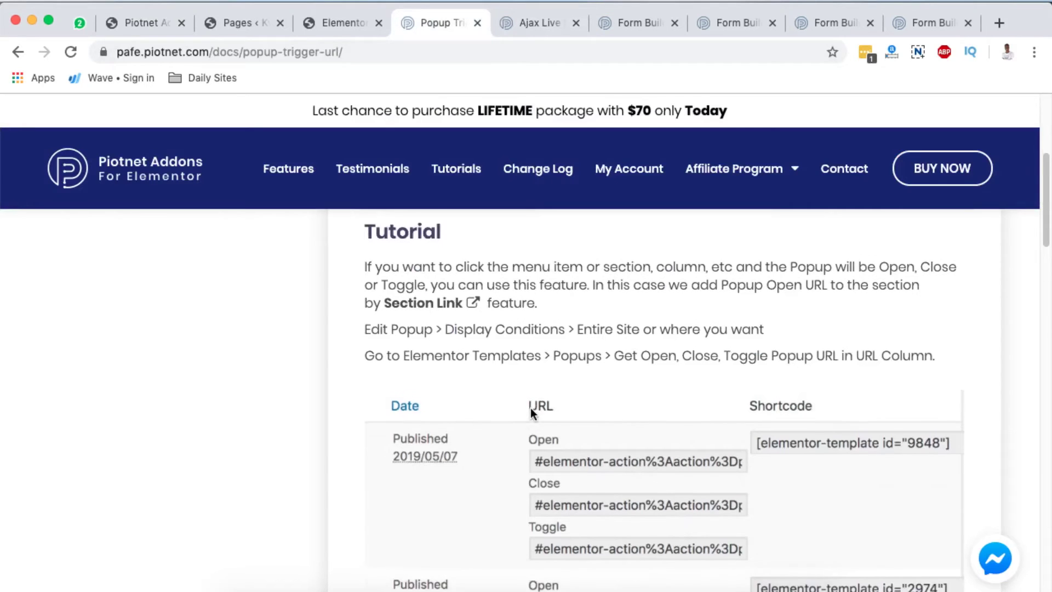
# Open the list of Elementor popup templates in the WordPress admin
pyautogui.click(235, 23)
pyautogui.moveTo(42, 347)
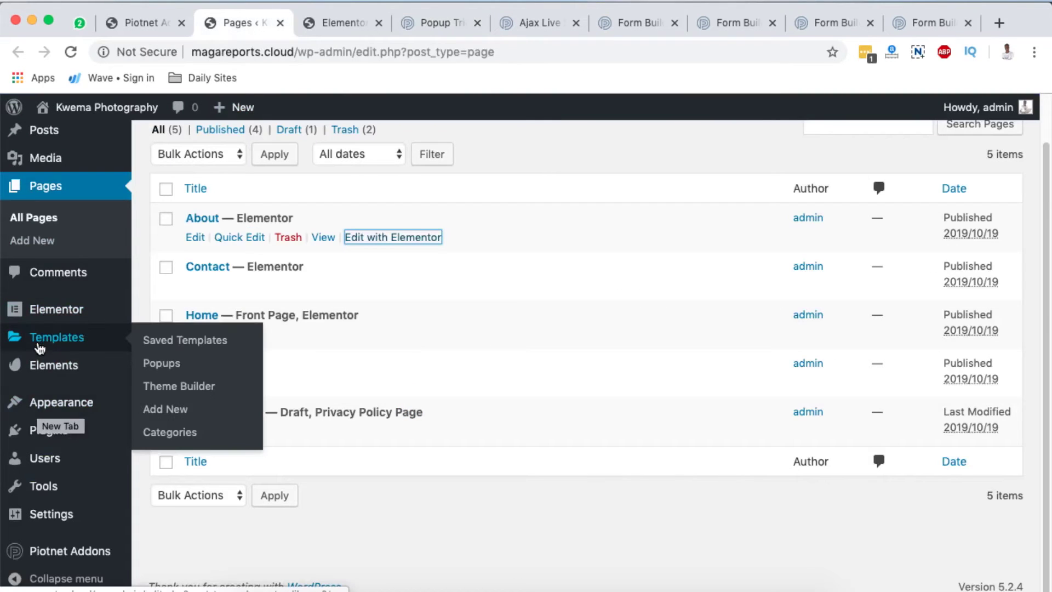
pyautogui.click(147, 364)
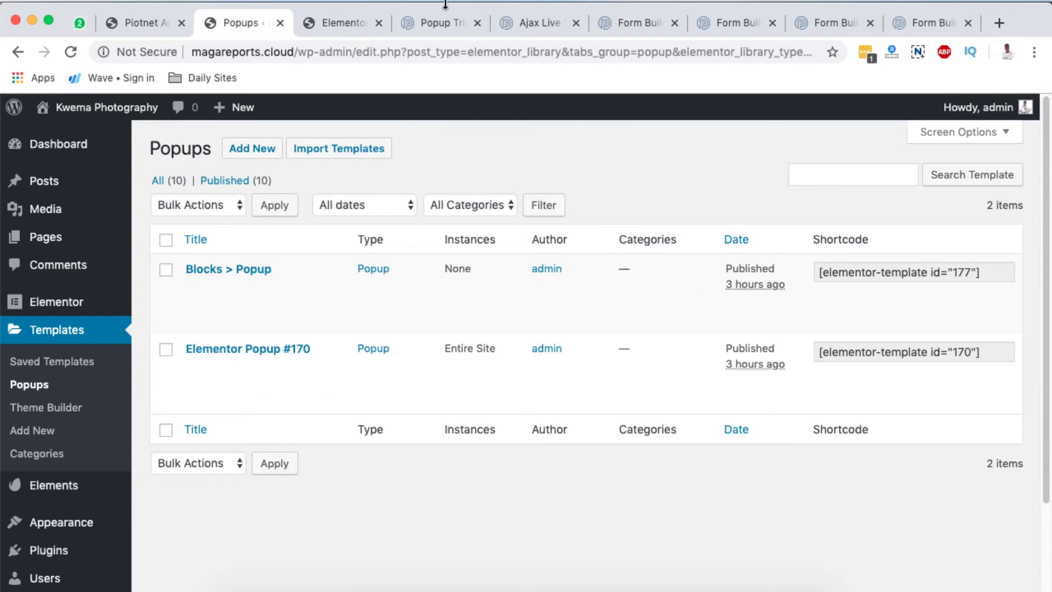
# Examine the Open, Close and Toggle URLs in the Popup Trigger URL tutorial and return to the About page editor
pyautogui.click(436, 28)
pyautogui.scroll(-2, 599, 480)
pyautogui.scroll(-1, 599, 480)
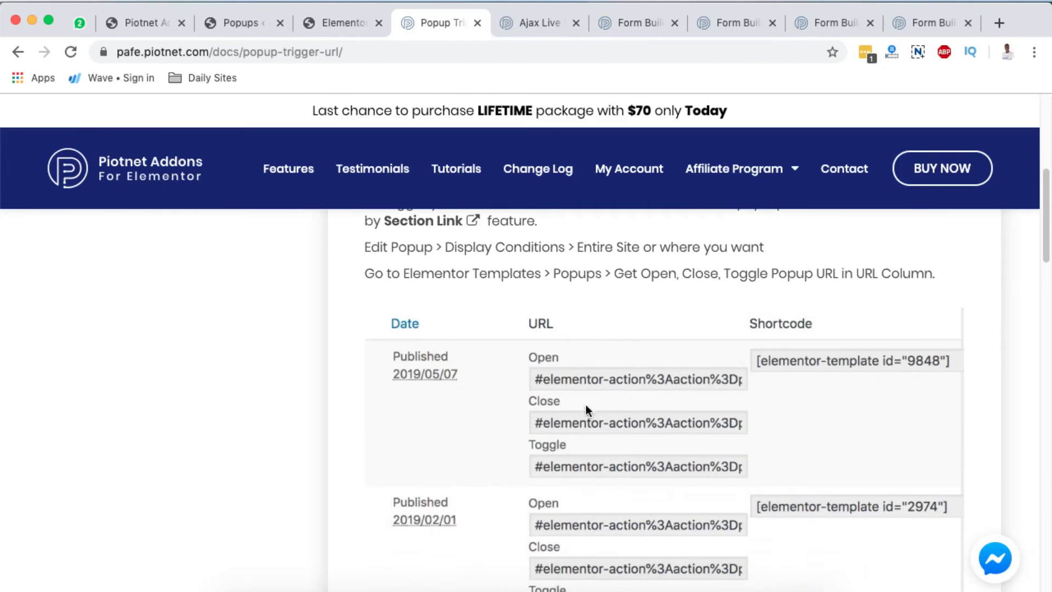
pyautogui.scroll(-3, 571, 387)
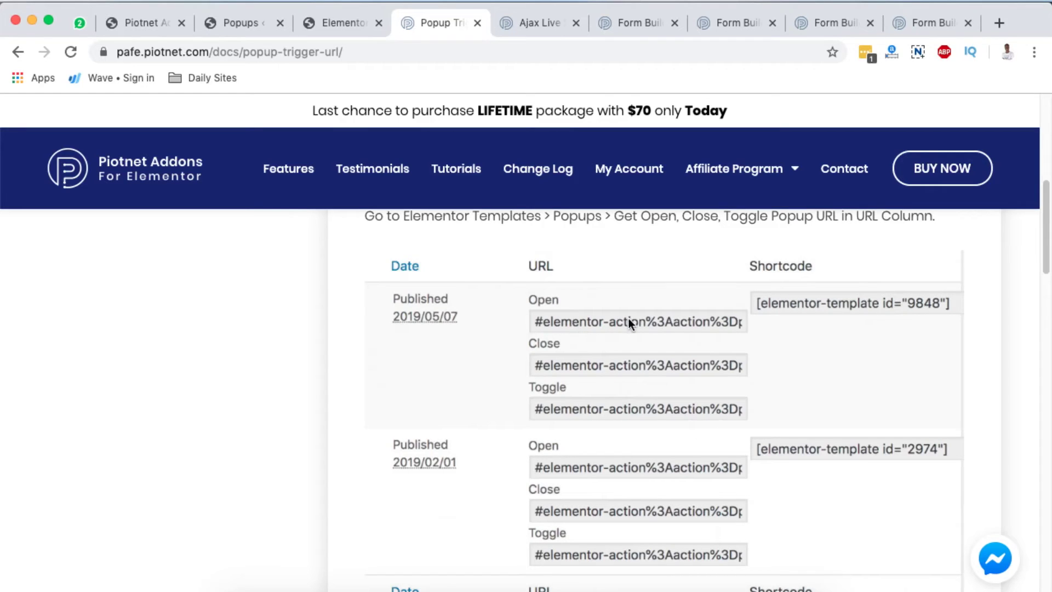
pyautogui.click(346, 21)
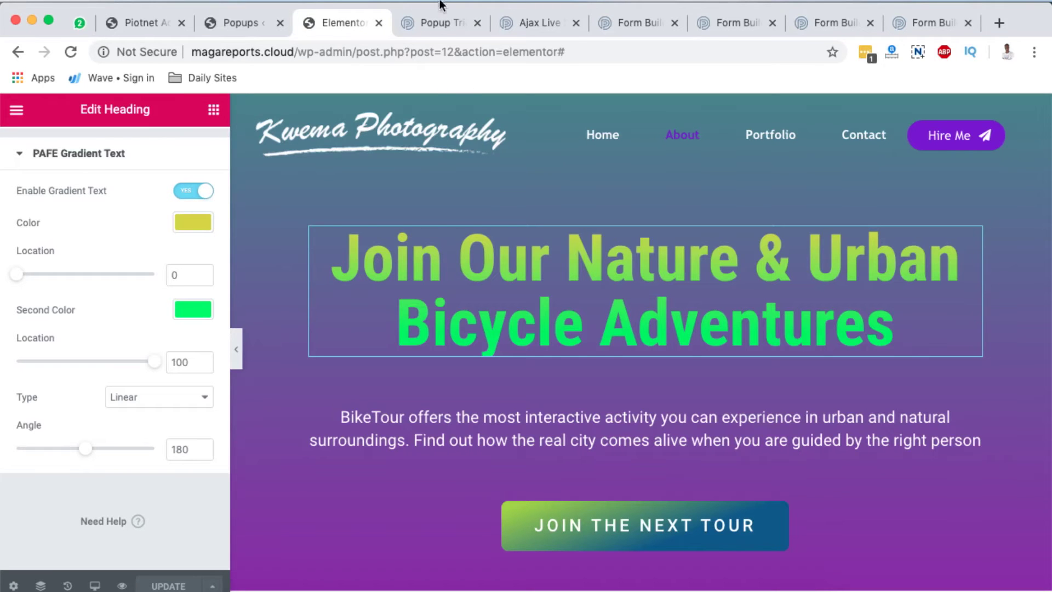
# Trigger the demo popup from the clickable section on the Popup Trigger URL page and close that page
pyautogui.click(437, 20)
pyautogui.scroll(10, 667, 268)
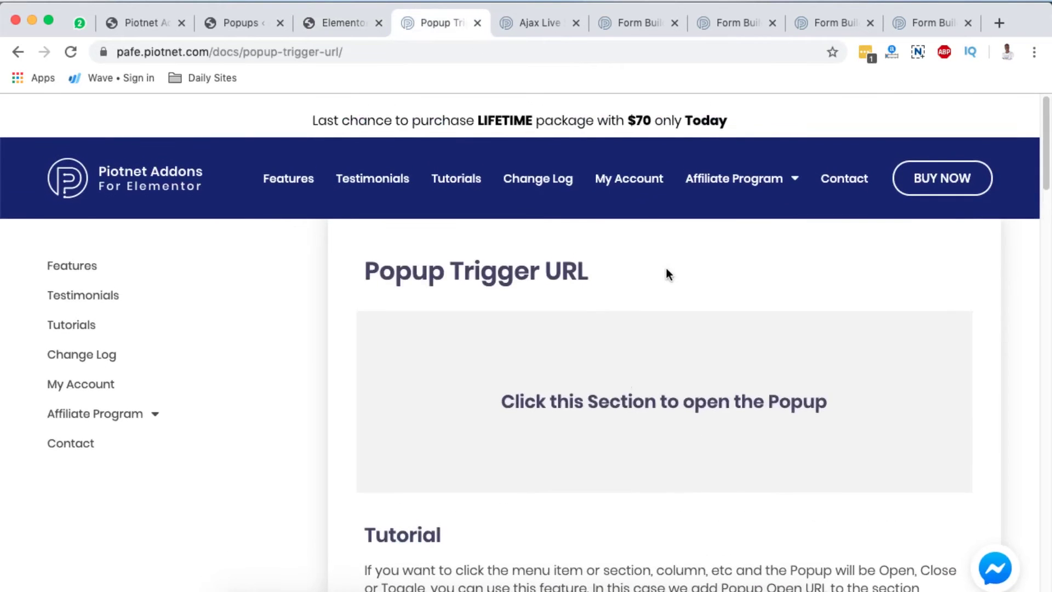
pyautogui.click(620, 395)
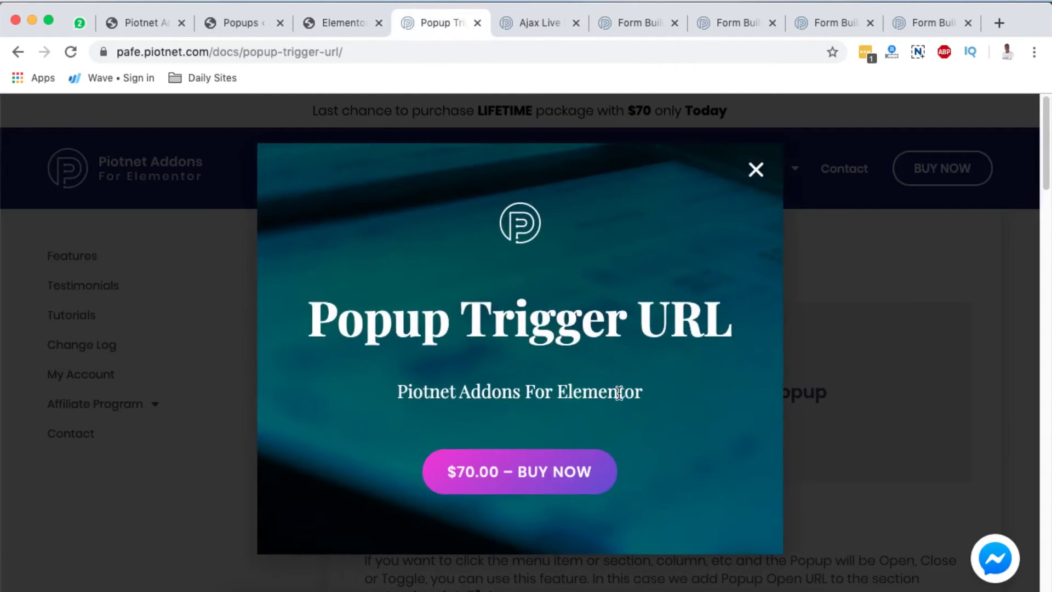
pyautogui.click(478, 22)
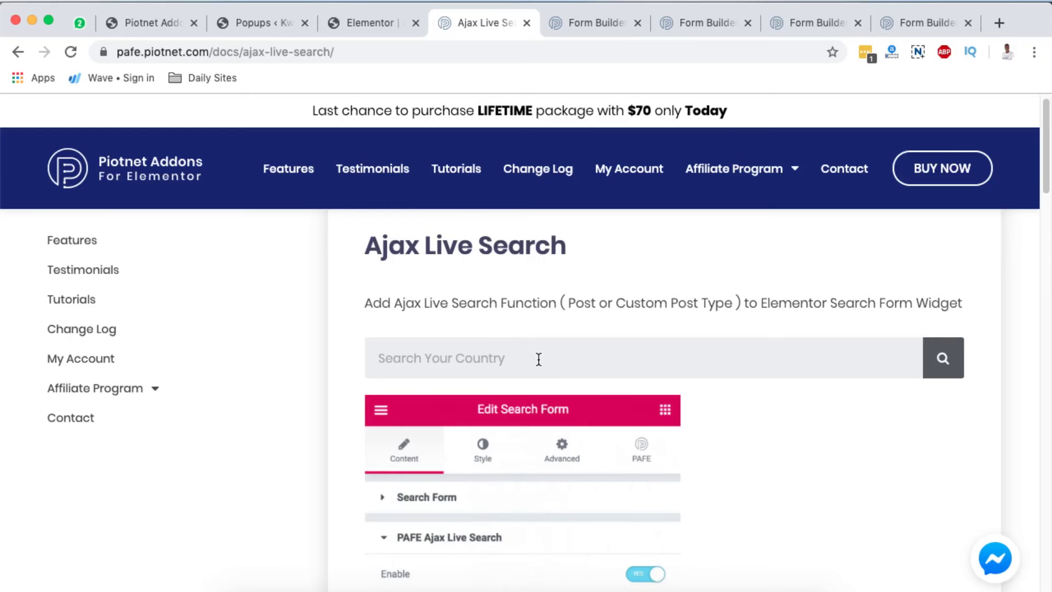
# Examine the Ajax Live Search documentation, including the search form's post type, border and result item settings
pyautogui.scroll(-3, 717, 329)
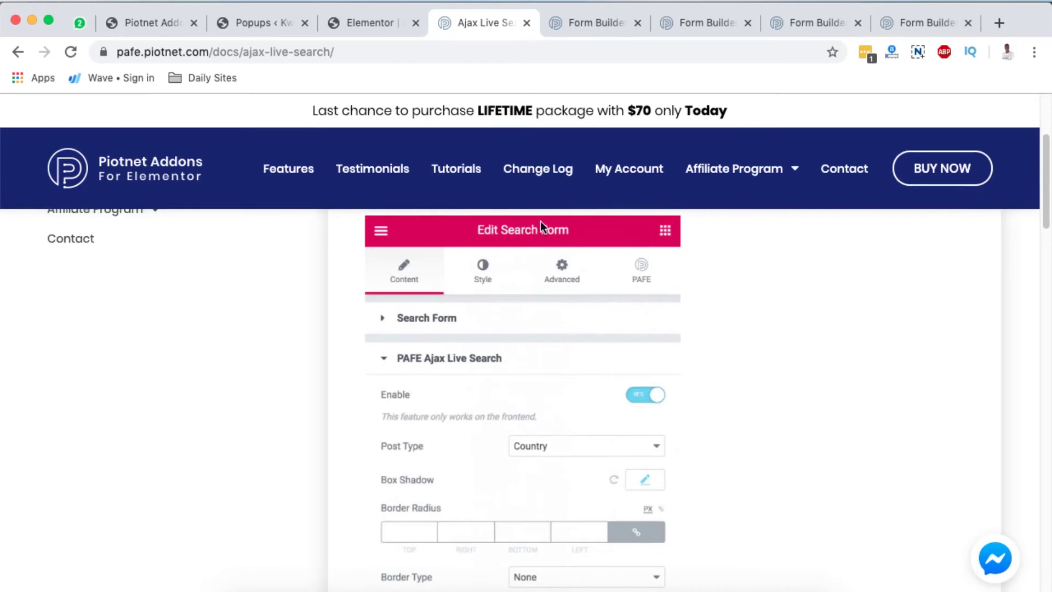
pyautogui.scroll(3, 686, 356)
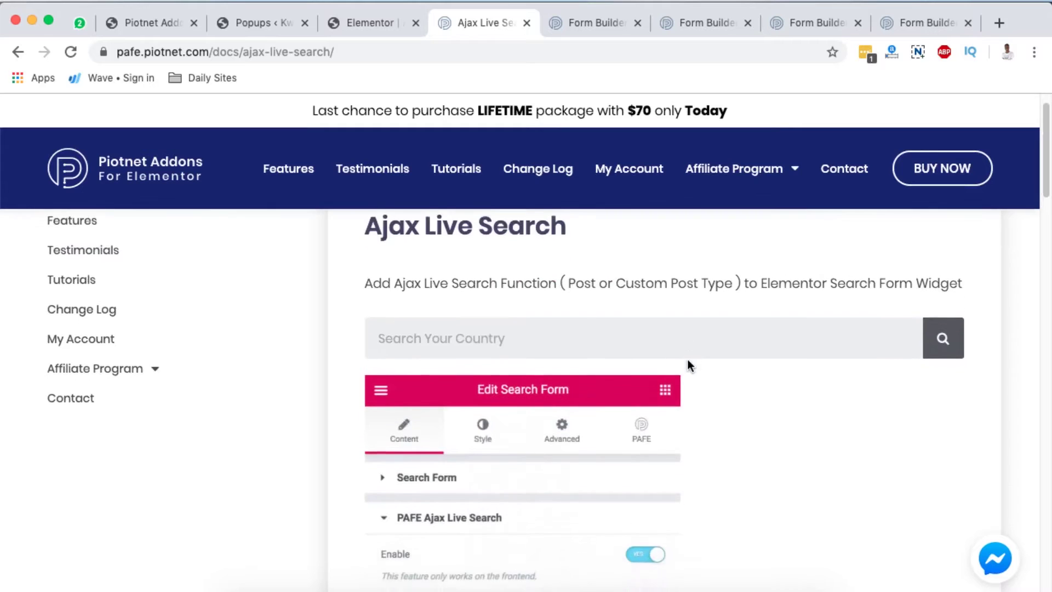
pyautogui.scroll(-1, 688, 360)
pyautogui.scroll(2, 675, 352)
pyautogui.click(518, 379)
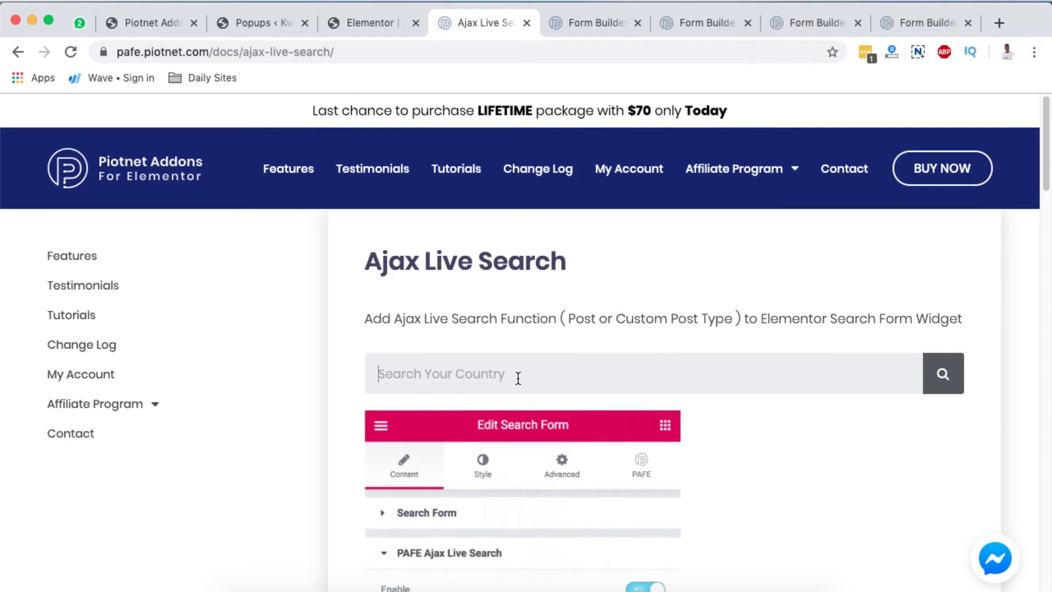
pyautogui.scroll(-4, 705, 440)
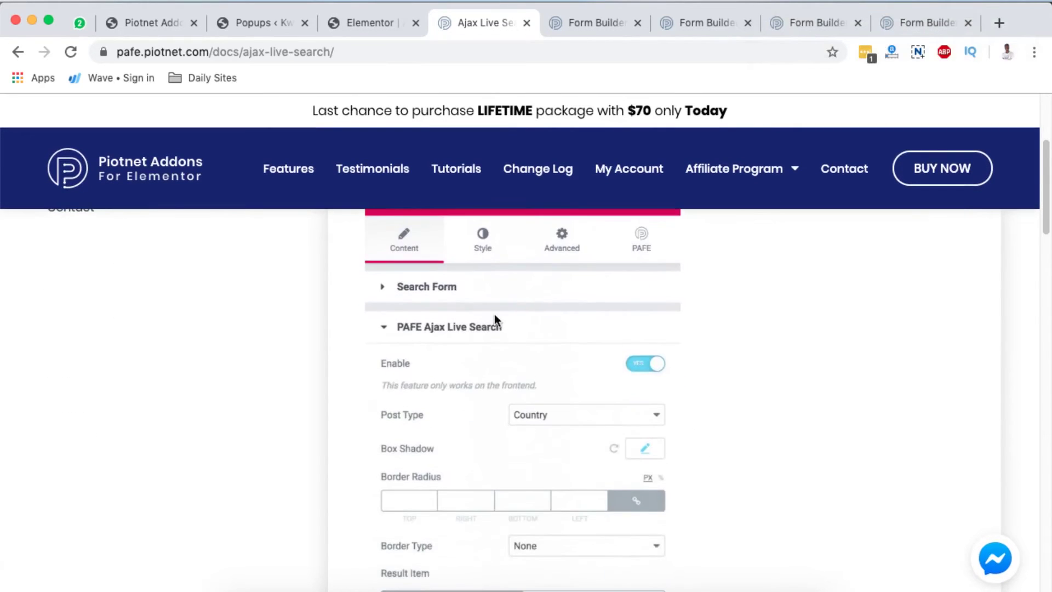
pyautogui.scroll(-1, 653, 479)
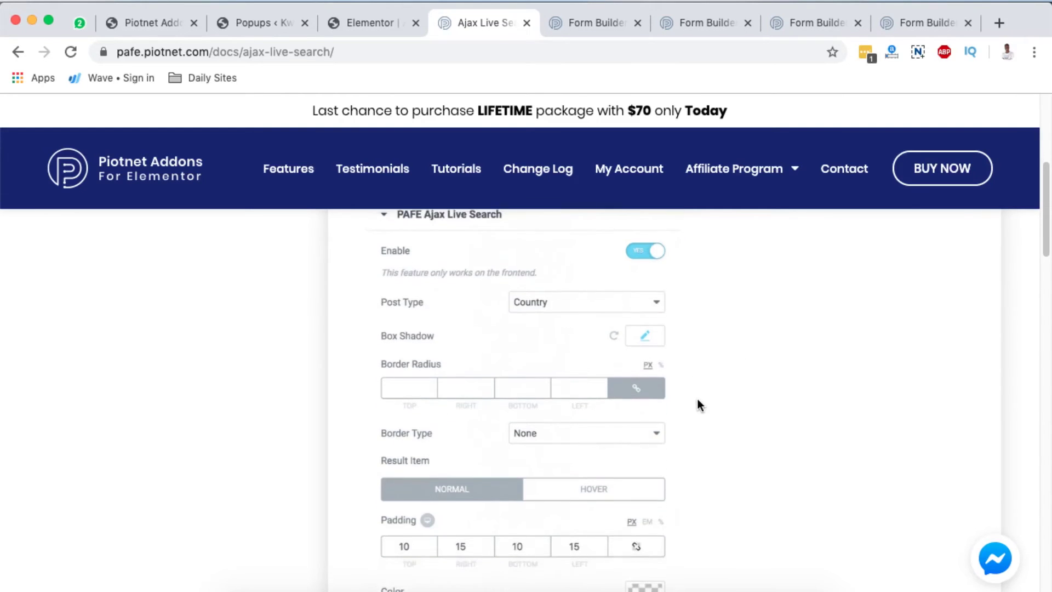
pyautogui.scroll(5, 697, 405)
pyautogui.scroll(-4, 697, 399)
pyautogui.scroll(2, 583, 484)
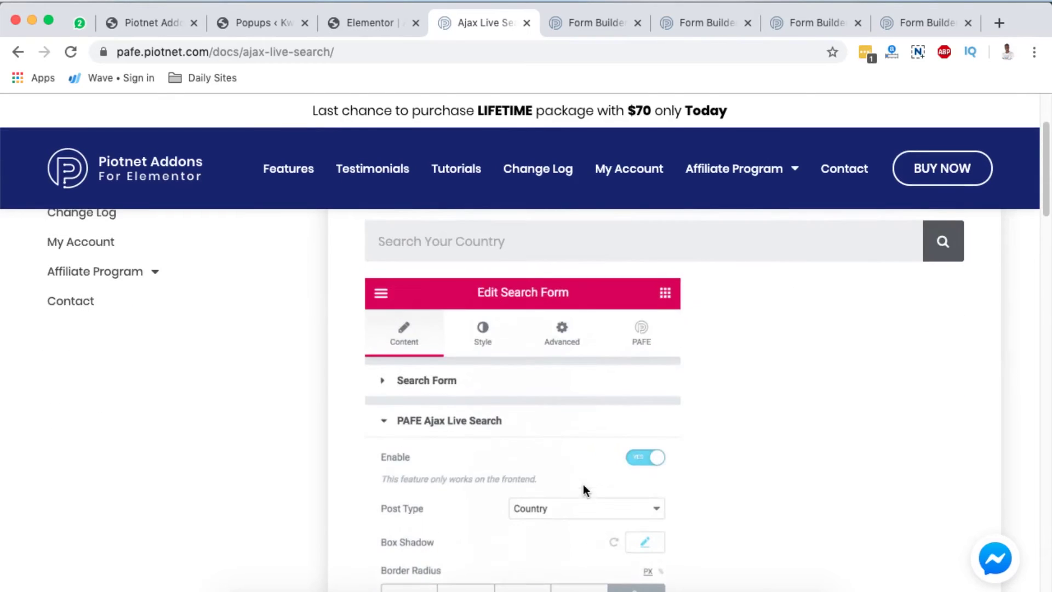
pyautogui.scroll(-1, 487, 558)
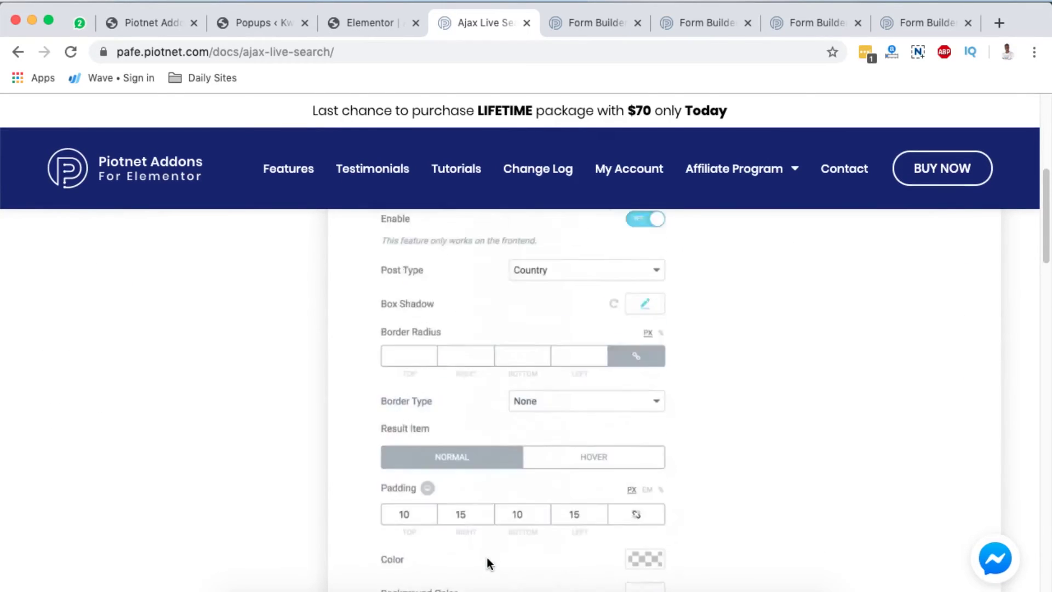
pyautogui.scroll(3, 486, 557)
# Test the Ajax Live Search country field with the term "uganda"
pyautogui.click(408, 367)
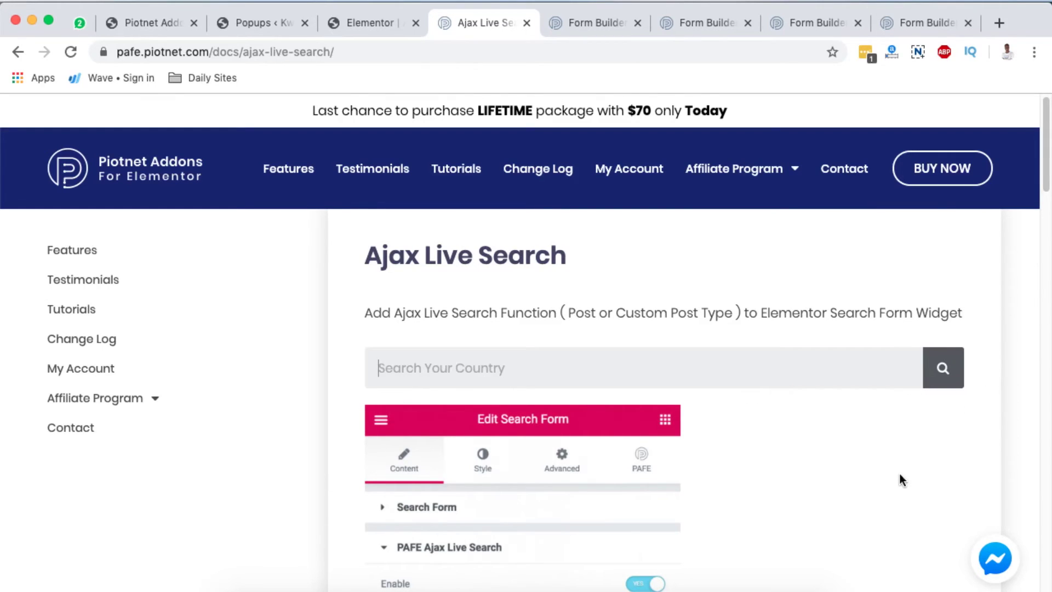
pyautogui.scroll(-10, 898, 480)
pyautogui.scroll(8, 897, 480)
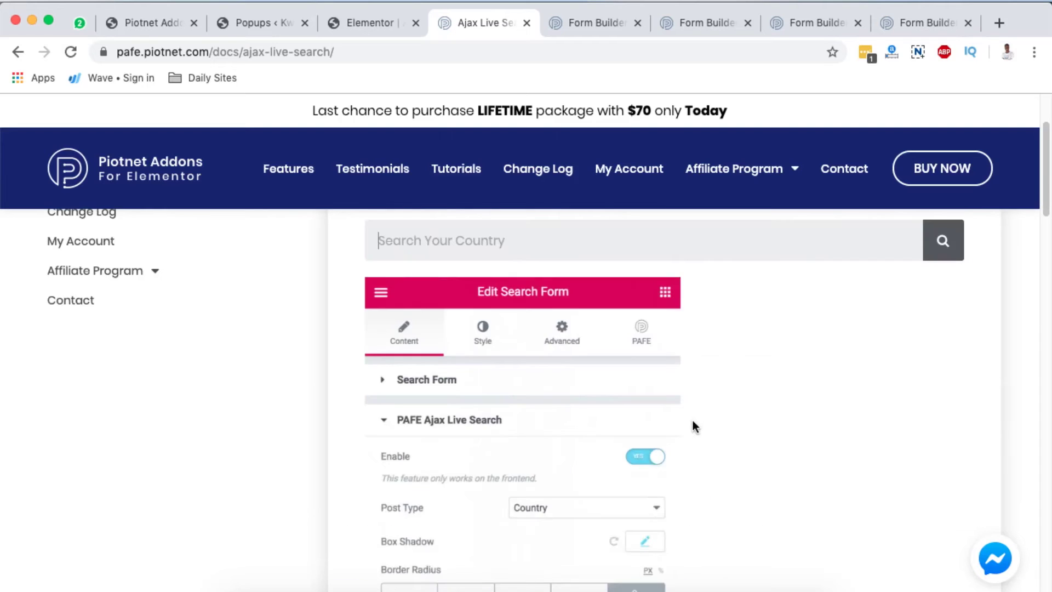
pyautogui.scroll(1, 693, 427)
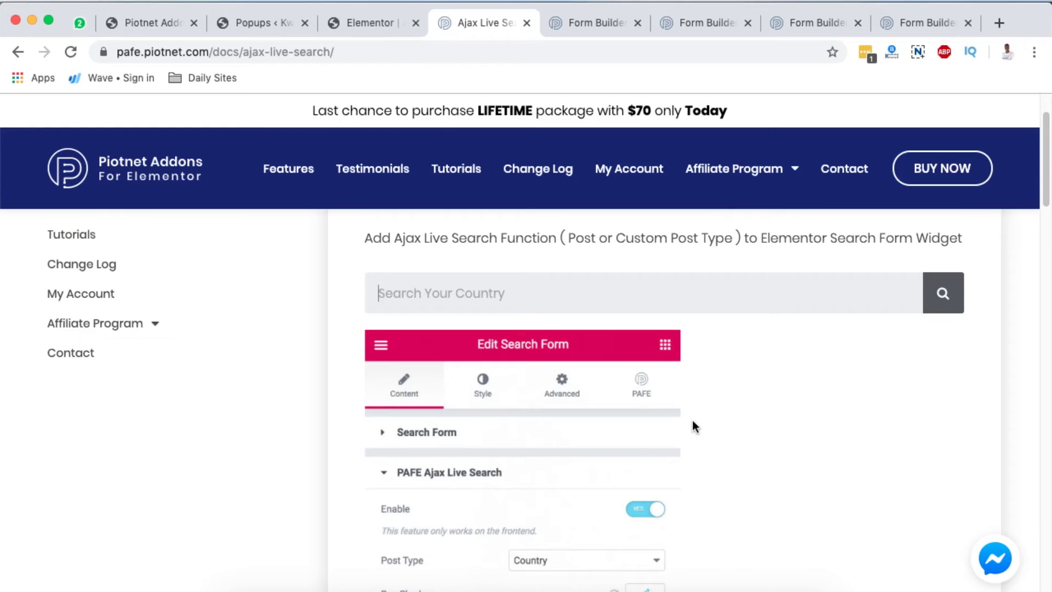
pyautogui.write('uganda')
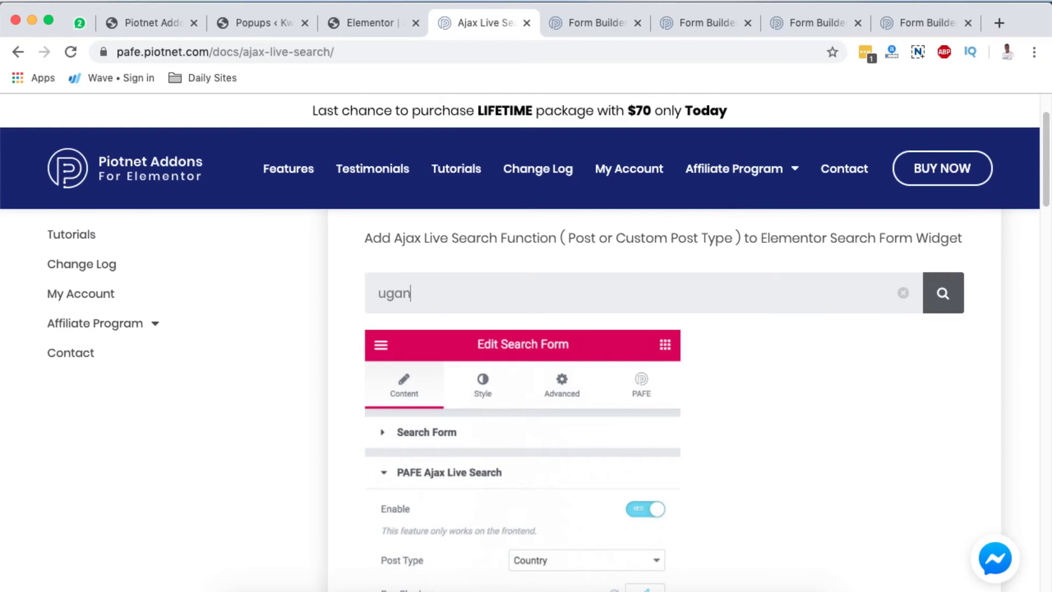
# Replace the term in the country search field with "rwa" to get live suggestions
pyautogui.press('BackSpace')
pyautogui.press('BackSpace')
pyautogui.press('BackSpace')
pyautogui.press('BackSpace')
pyautogui.press('BackSpace')
pyautogui.press('BackSpace')
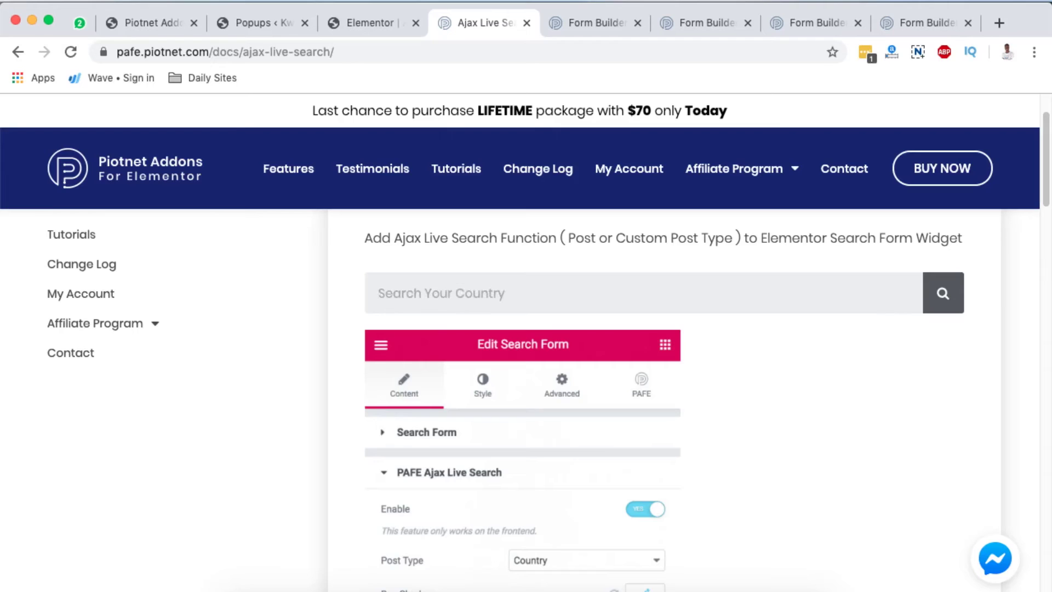
pyautogui.write('rwa')
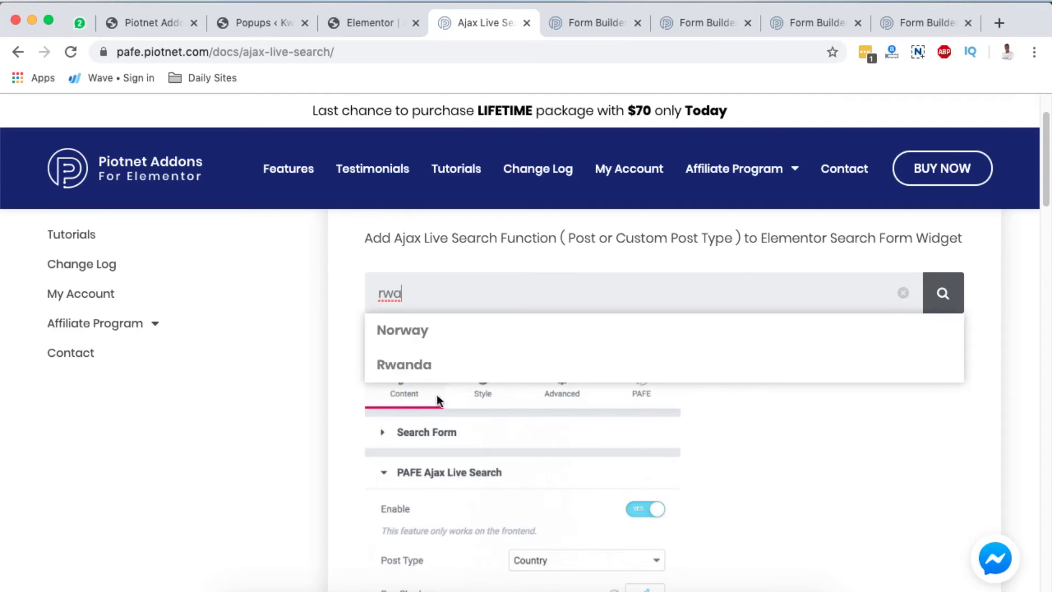
# Clear the country search field and close the Ajax Live Search page
pyautogui.press('BackSpace')
pyautogui.press('BackSpace')
pyautogui.press('BackSpace')
pyautogui.press('super+w')
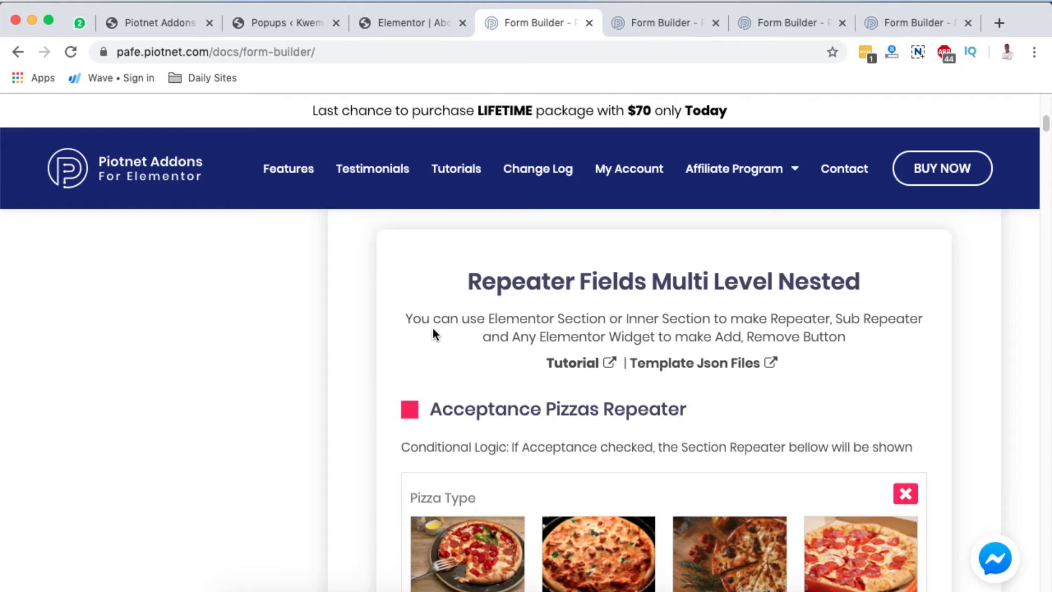
# Test the Form Builder demo's conditional logic by unchecking and rechecking the Acceptance Pizzas Repeater option
pyautogui.scroll(1, 433, 334)
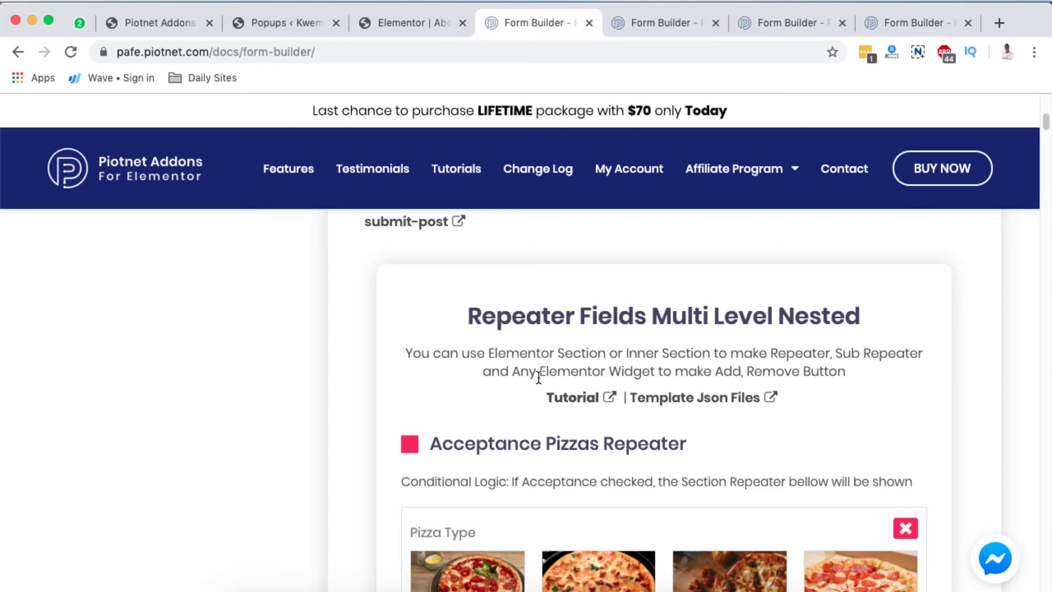
pyautogui.scroll(-3, 539, 377)
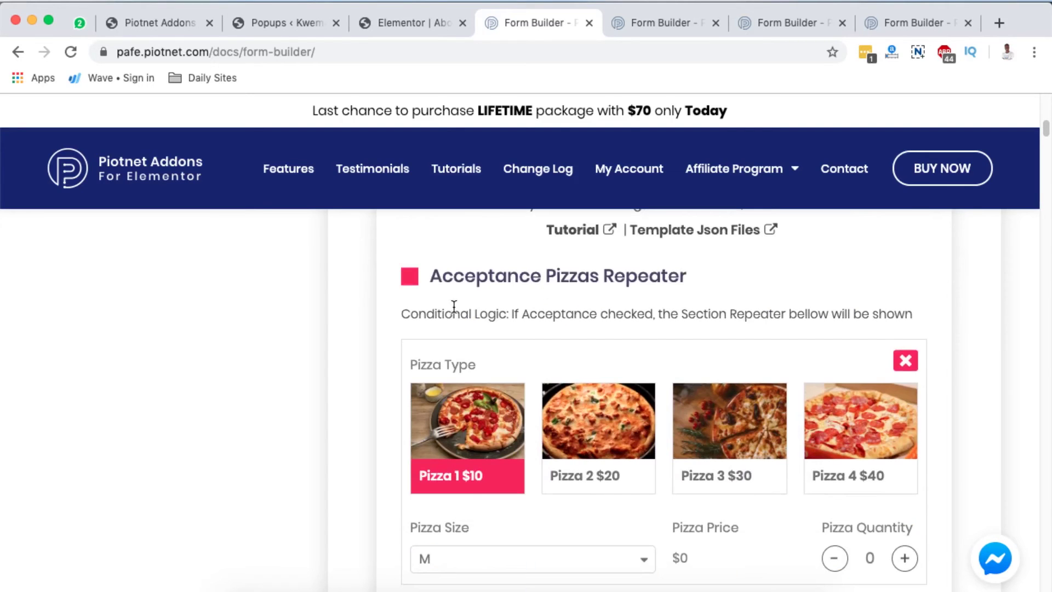
pyautogui.click(412, 280)
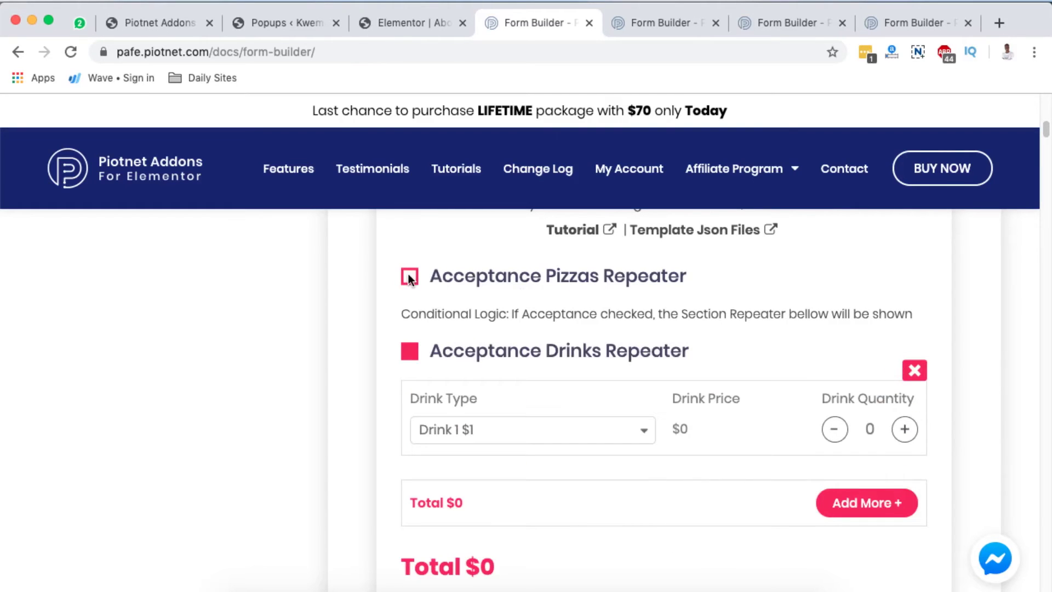
pyautogui.click(409, 278)
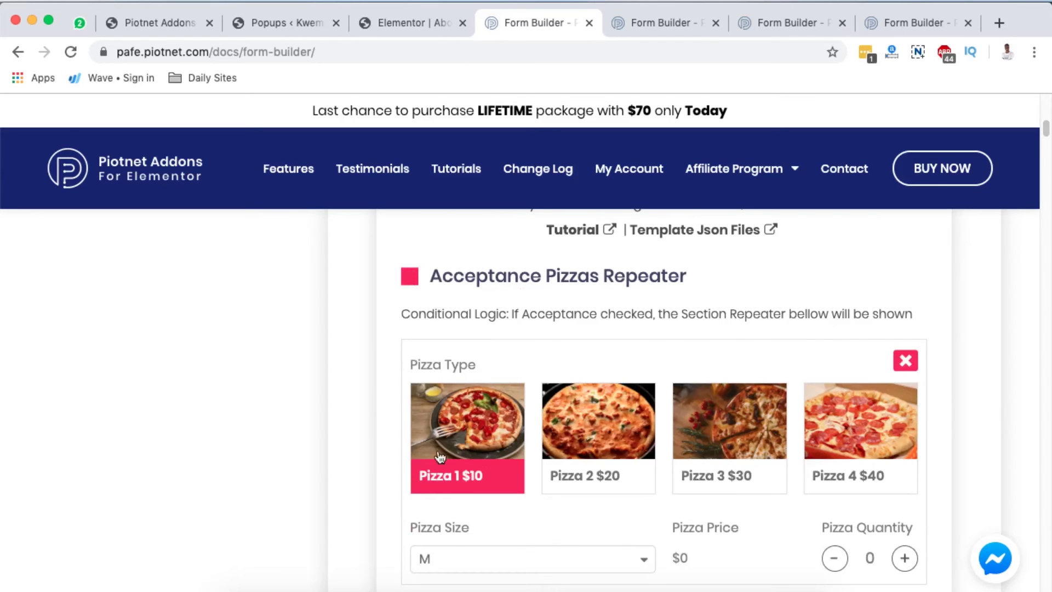
# View the Pizza Size options in the Acceptance Pizzas Repeater, keeping size M
pyautogui.scroll(-4, 440, 457)
pyautogui.click(503, 445)
pyautogui.click(501, 451)
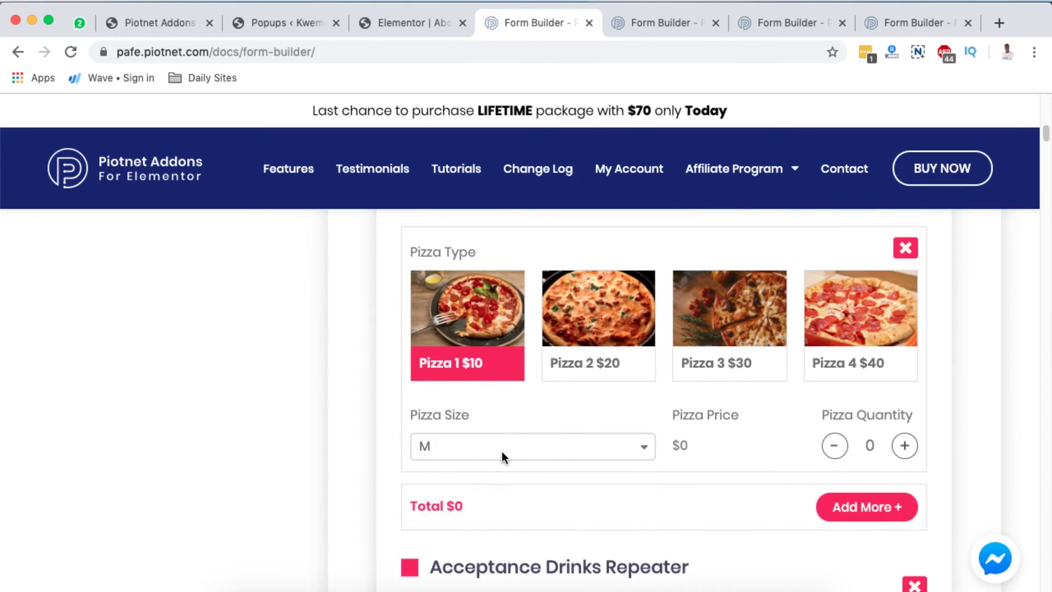
pyautogui.click(501, 452)
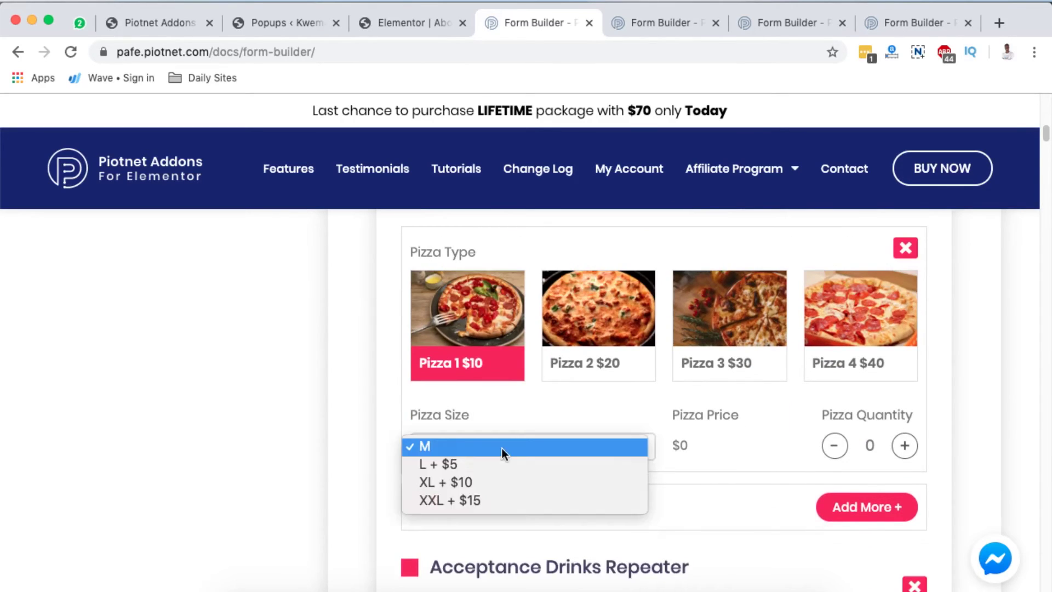
pyautogui.click(490, 419)
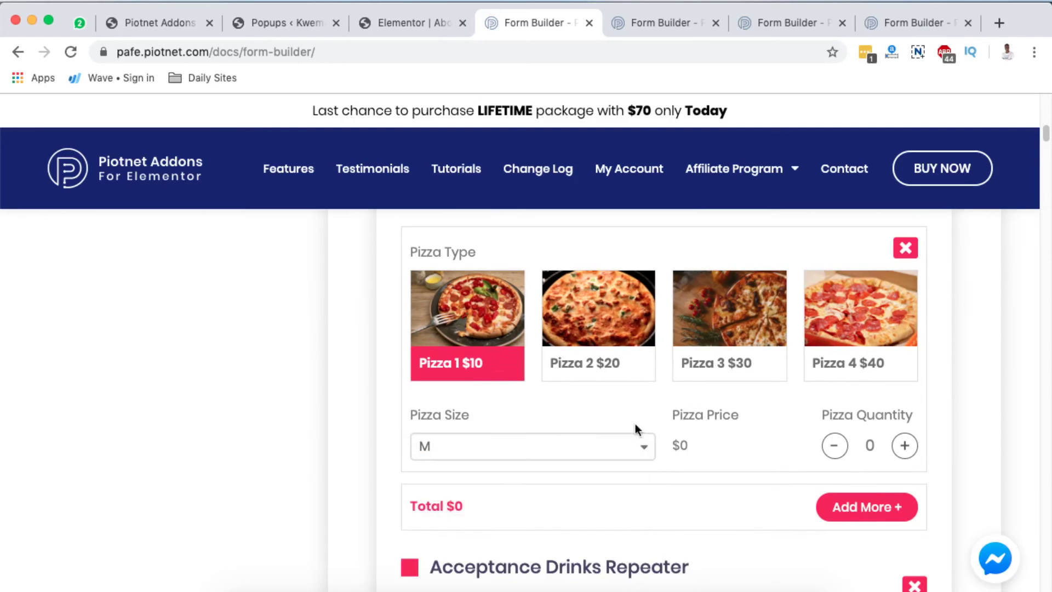
pyautogui.click(560, 446)
pyautogui.click(824, 424)
# Raise the Pizza 1 quantity to 3 and set its size to XL + $10 to test the price calculation
pyautogui.click(906, 447)
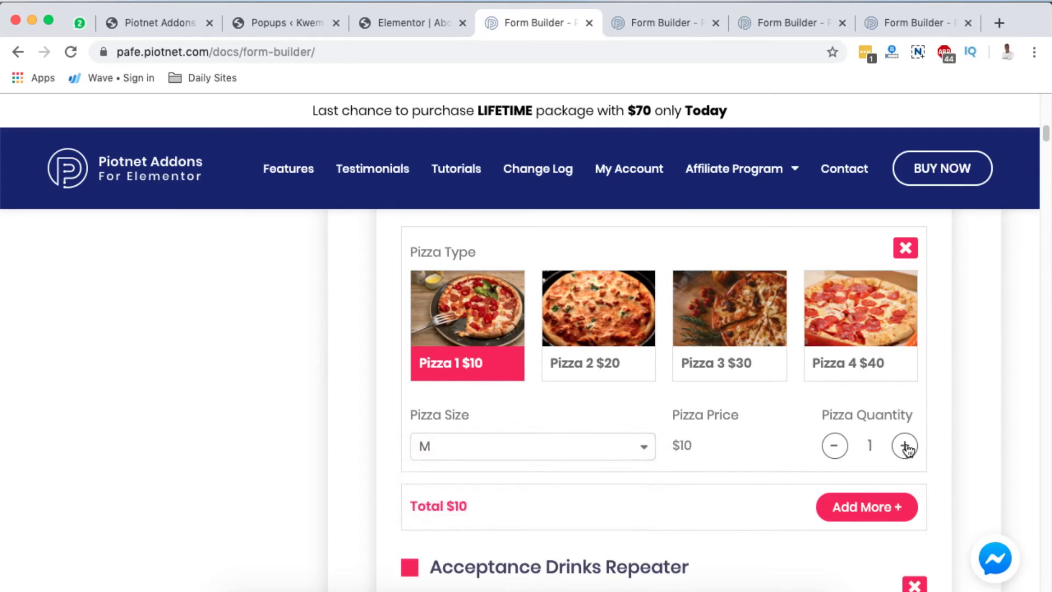
pyautogui.click(905, 446)
pyautogui.click(905, 446)
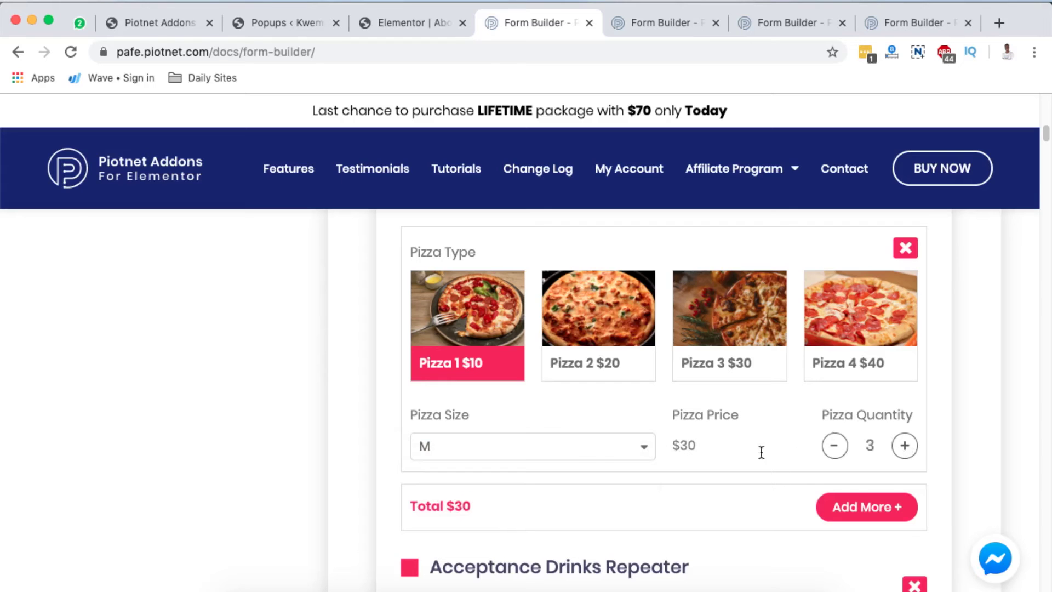
pyautogui.click(570, 449)
pyautogui.click(533, 479)
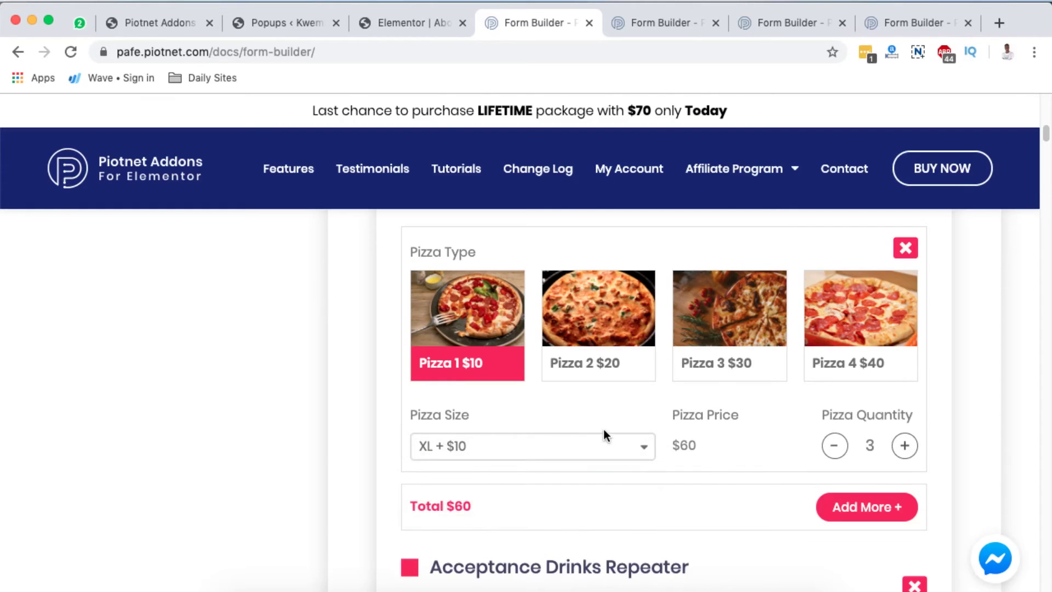
# Test the conditional logic by unchecking and rechecking Acceptance Pizzas Repeater above the filled-in pizza order
pyautogui.scroll(2, 604, 433)
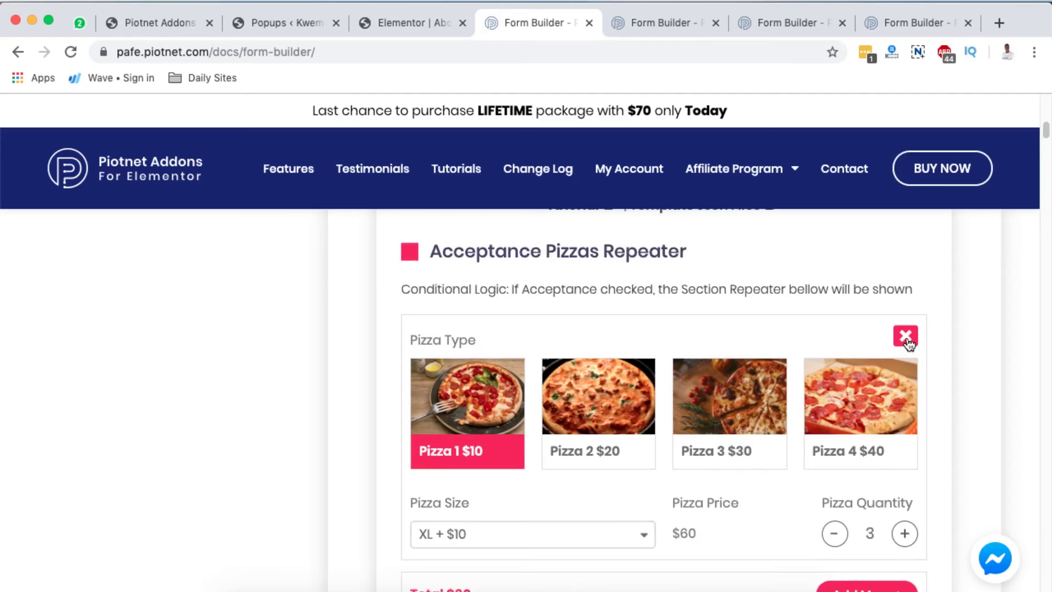
pyautogui.click(410, 254)
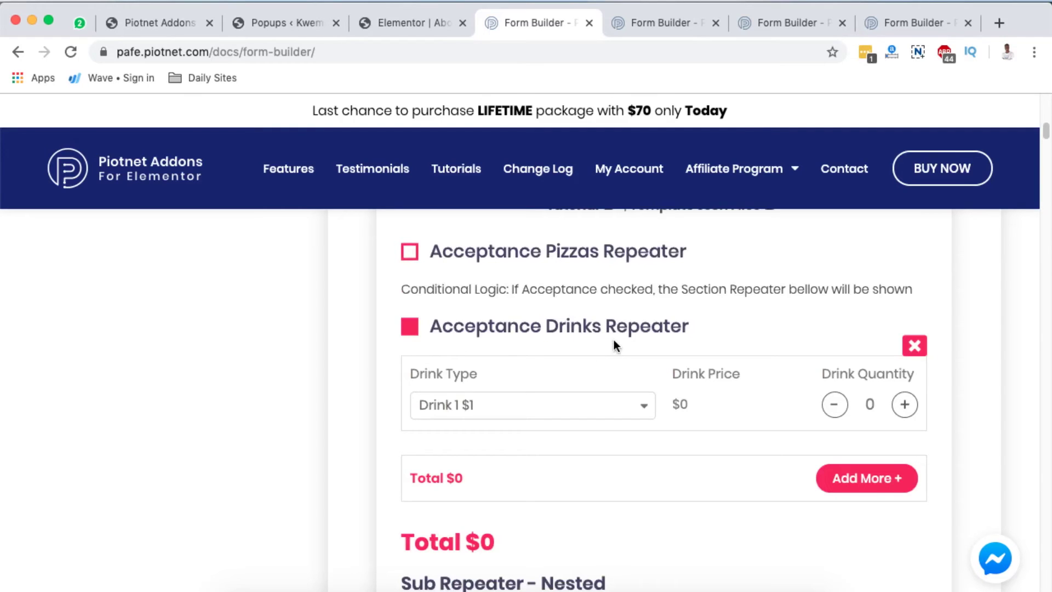
pyautogui.click(409, 252)
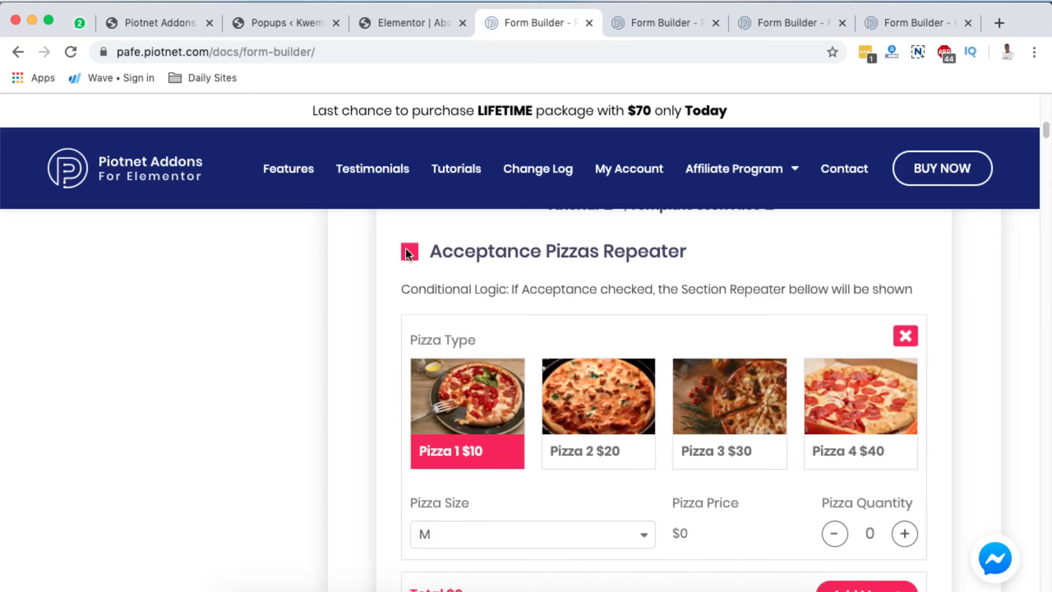
# Set the pizza size to XL + $10 and the pizza quantity to 1 in the repeater
pyautogui.scroll(-3, 632, 532)
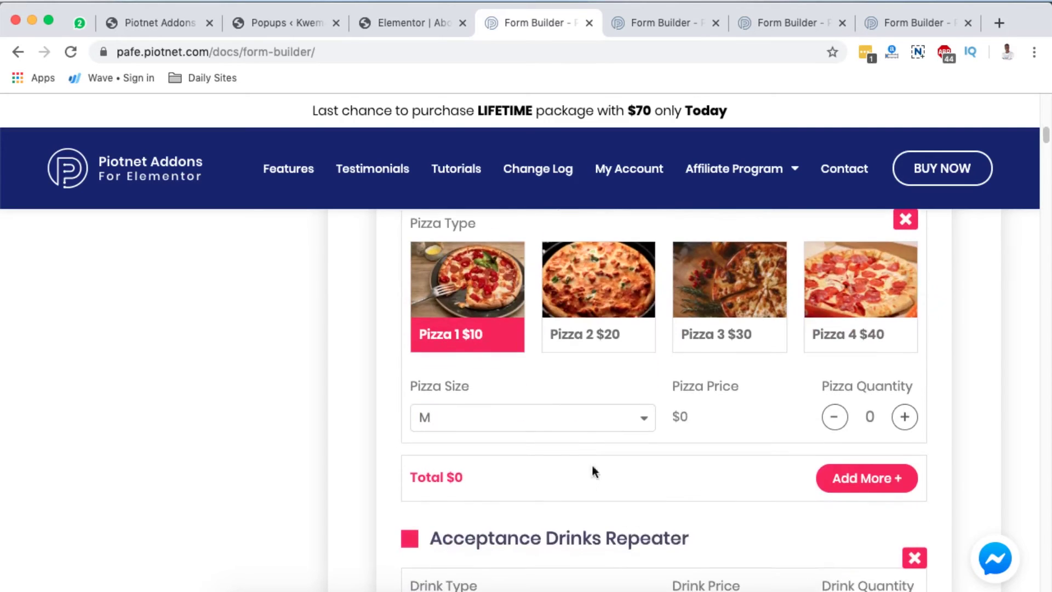
pyautogui.click(576, 419)
pyautogui.click(630, 448)
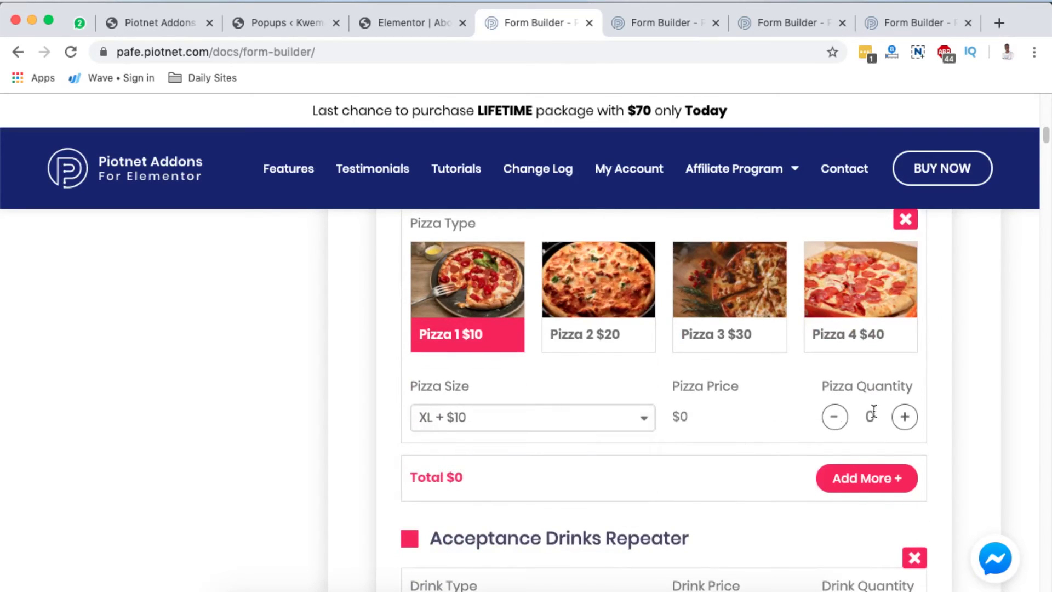
pyautogui.click(905, 418)
# Set the Acceptance Drinks Repeater to Drink 2 $2 with a quantity of 2
pyautogui.scroll(-3, 696, 488)
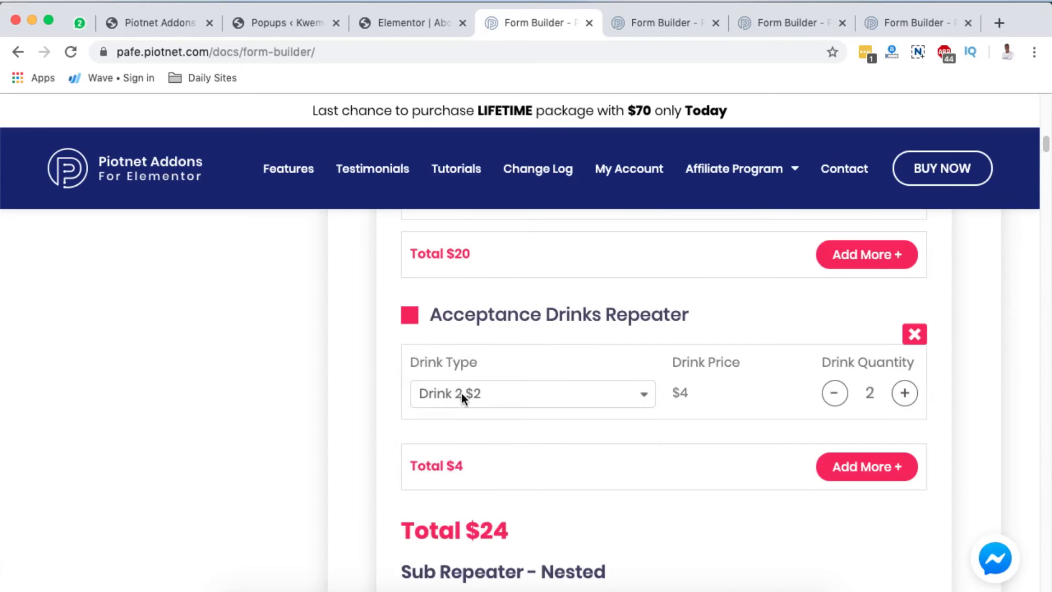
pyautogui.click(461, 393)
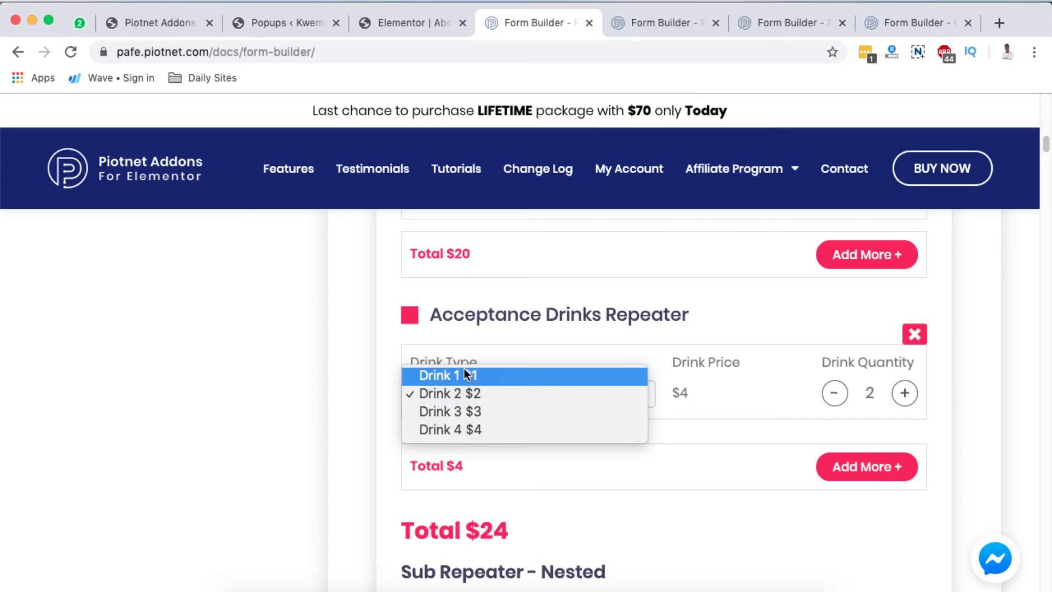
pyautogui.click(465, 392)
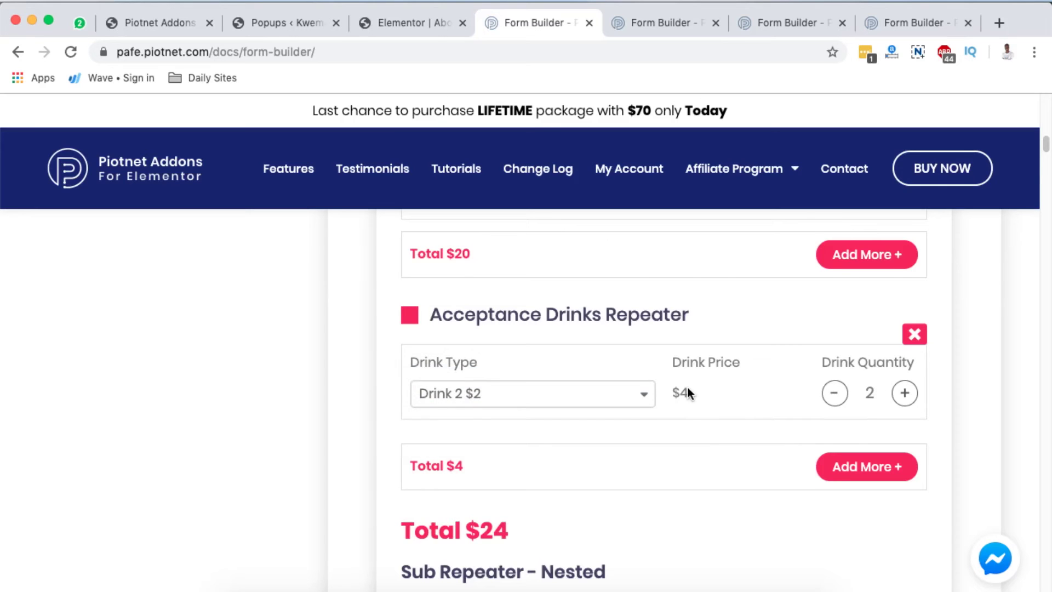
# Review the pizza and drink subtotals, the combined total and the nested Sub Repeater beneath them
pyautogui.scroll(2, 508, 422)
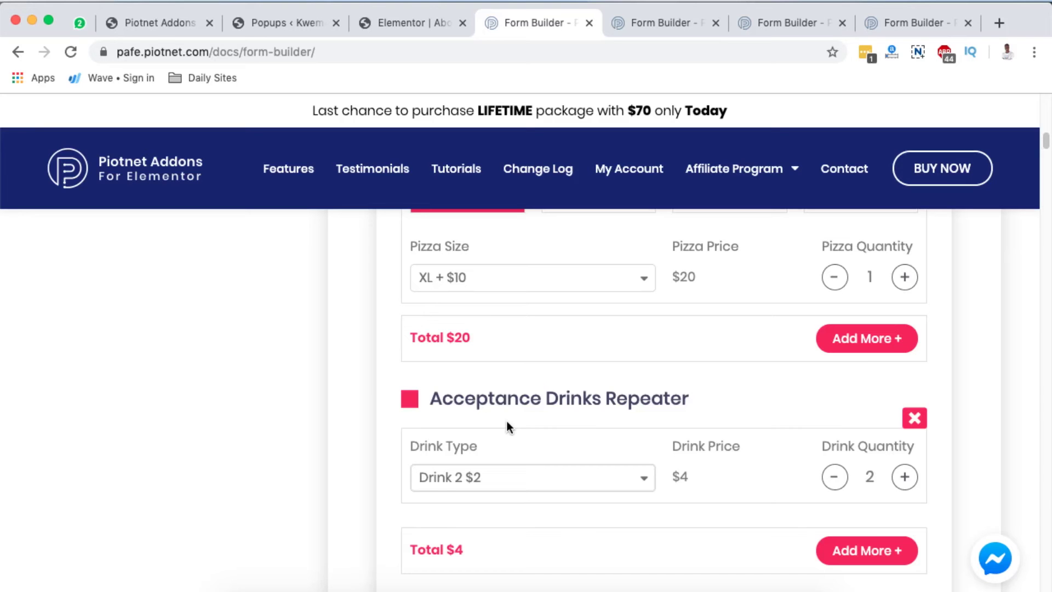
pyautogui.scroll(4, 508, 424)
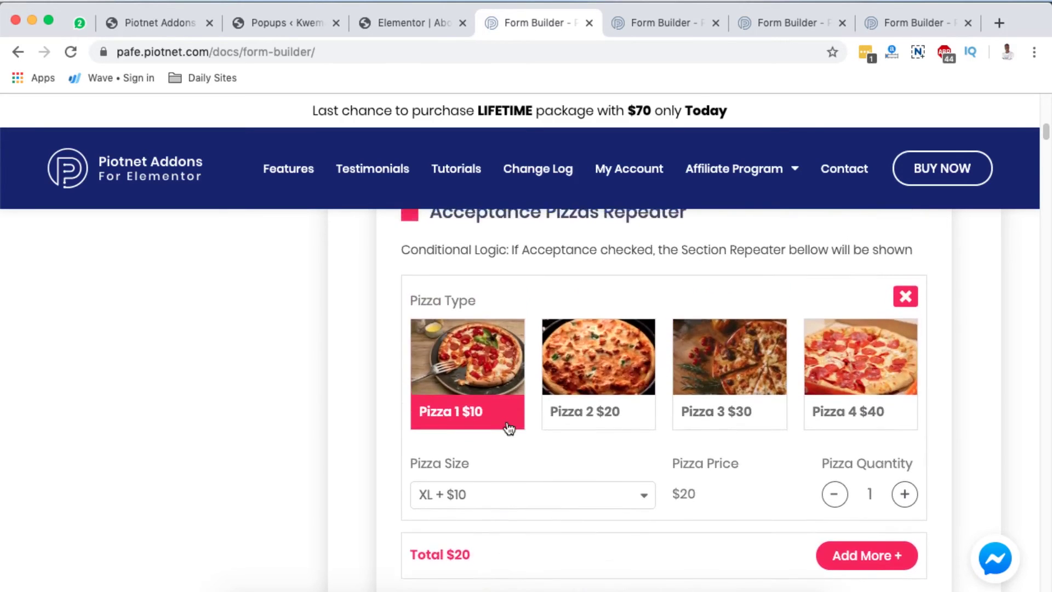
pyautogui.scroll(-4, 507, 423)
pyautogui.scroll(-15, 509, 428)
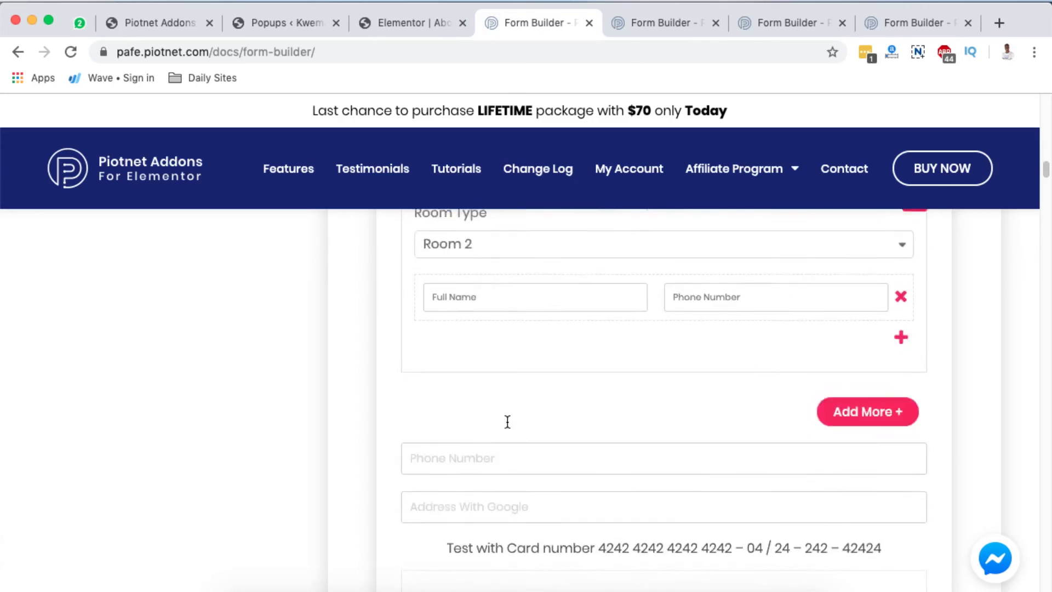
pyautogui.scroll(10, 507, 423)
pyautogui.scroll(2, 754, 407)
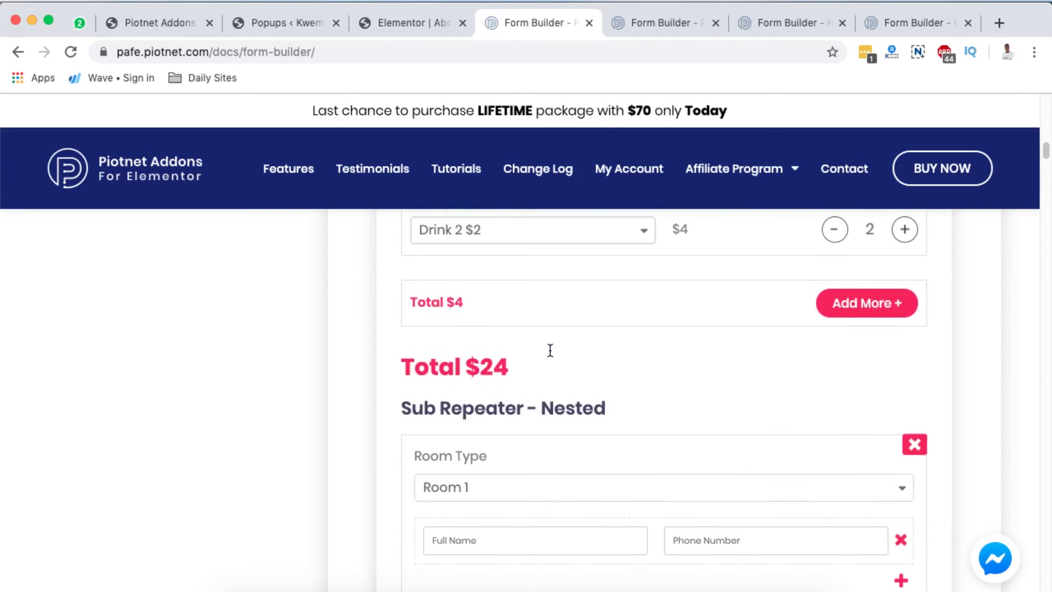
pyautogui.scroll(-2, 472, 407)
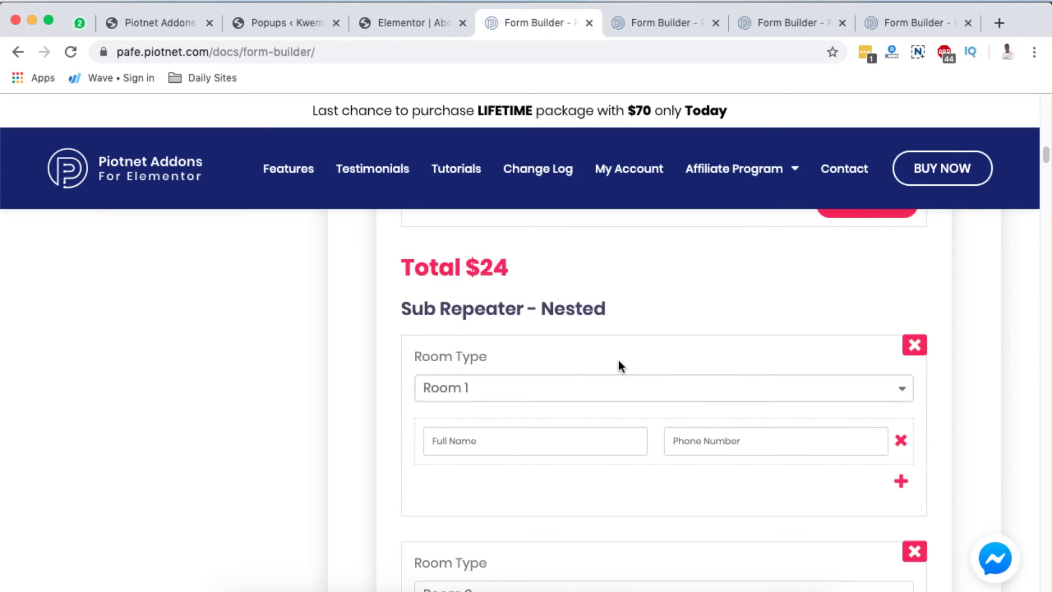
# View the Room Type options of the first room in the nested Sub Repeater, keeping Room 1
pyautogui.click(585, 384)
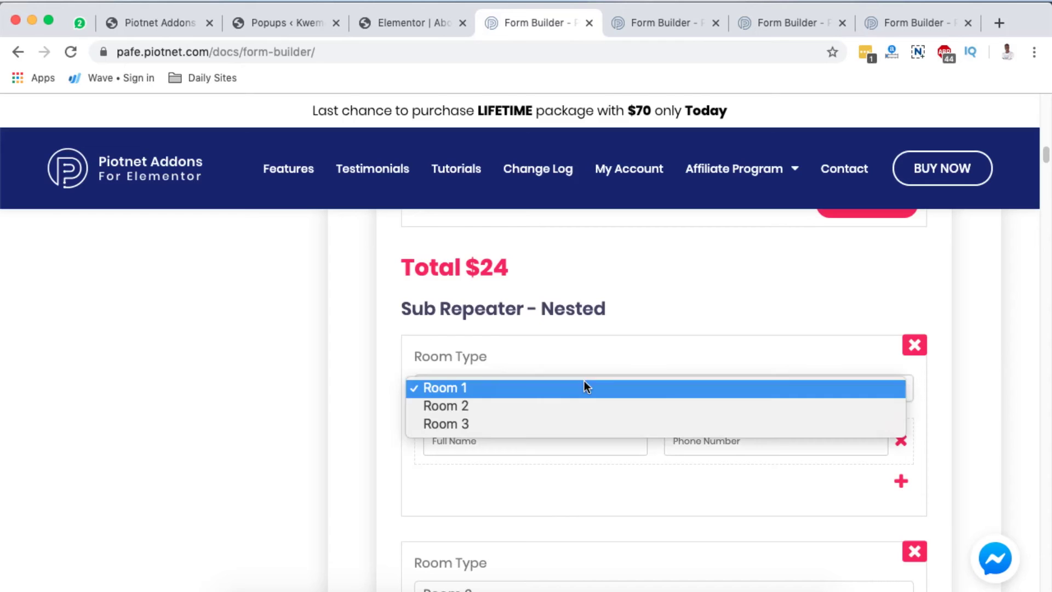
pyautogui.click(377, 415)
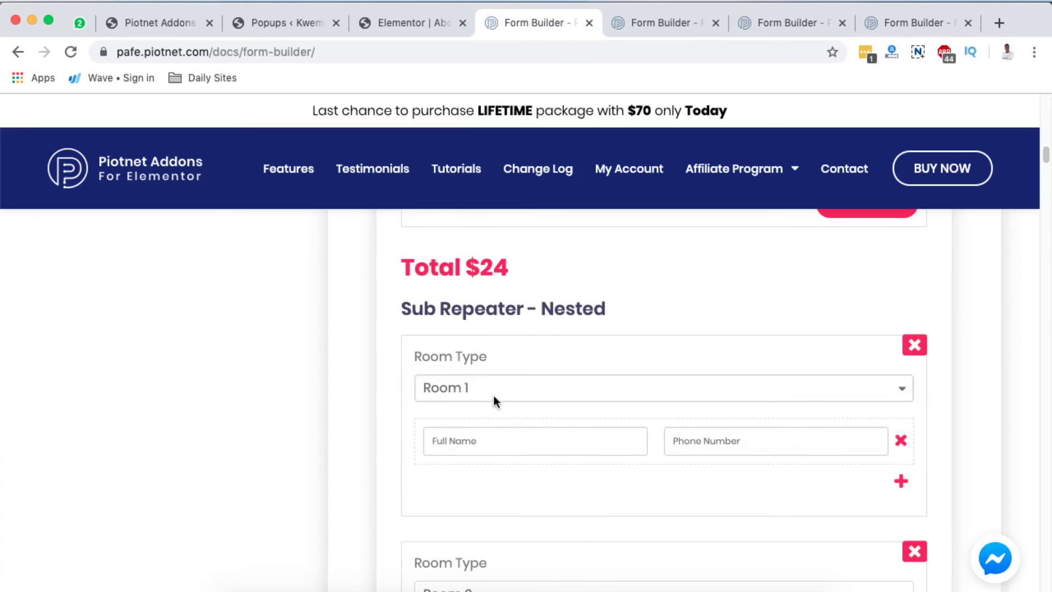
pyautogui.scroll(-3, 480, 442)
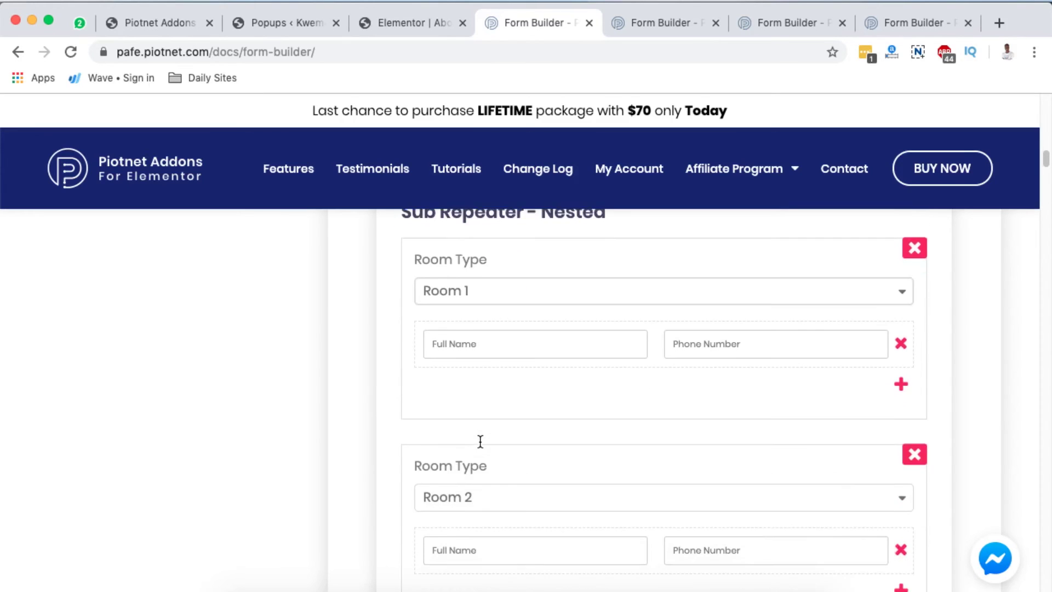
# Place the cursor in the Address With Google field above the card details
pyautogui.scroll(-10, 480, 441)
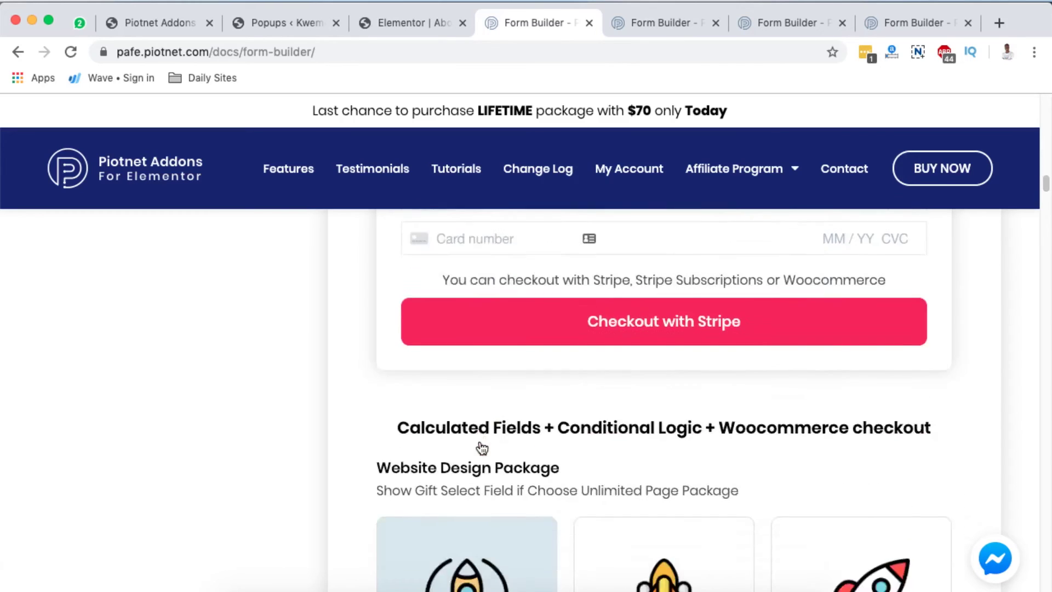
pyautogui.scroll(4, 480, 441)
pyautogui.click(482, 417)
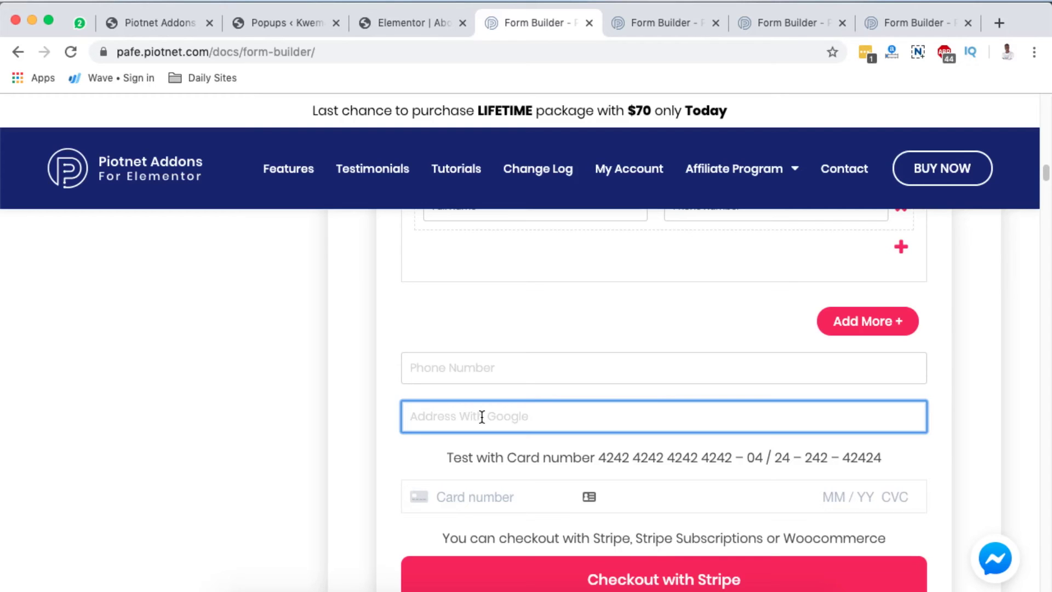
# Examine the Stripe checkout area and the Calculated Fields + Conditional Logic + Woocommerce checkout demo
pyautogui.scroll(-1, 488, 418)
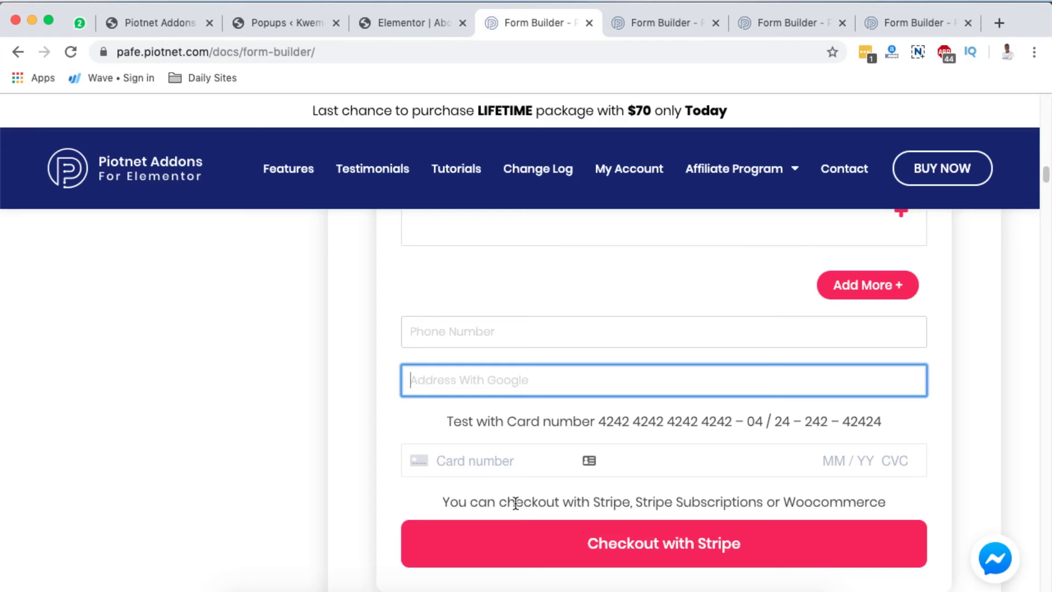
pyautogui.scroll(-7, 515, 503)
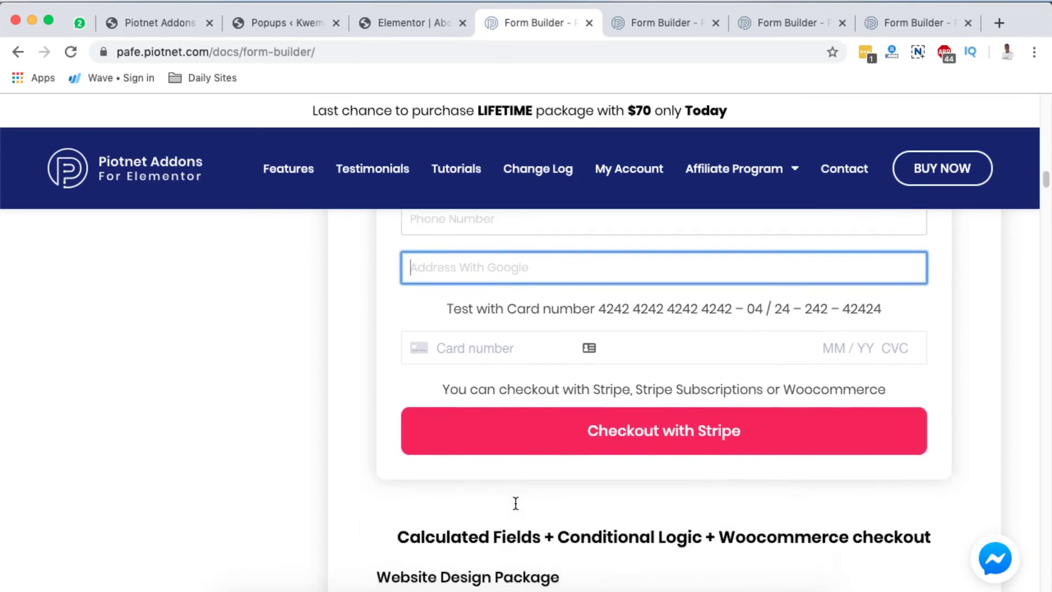
pyautogui.scroll(1, 815, 274)
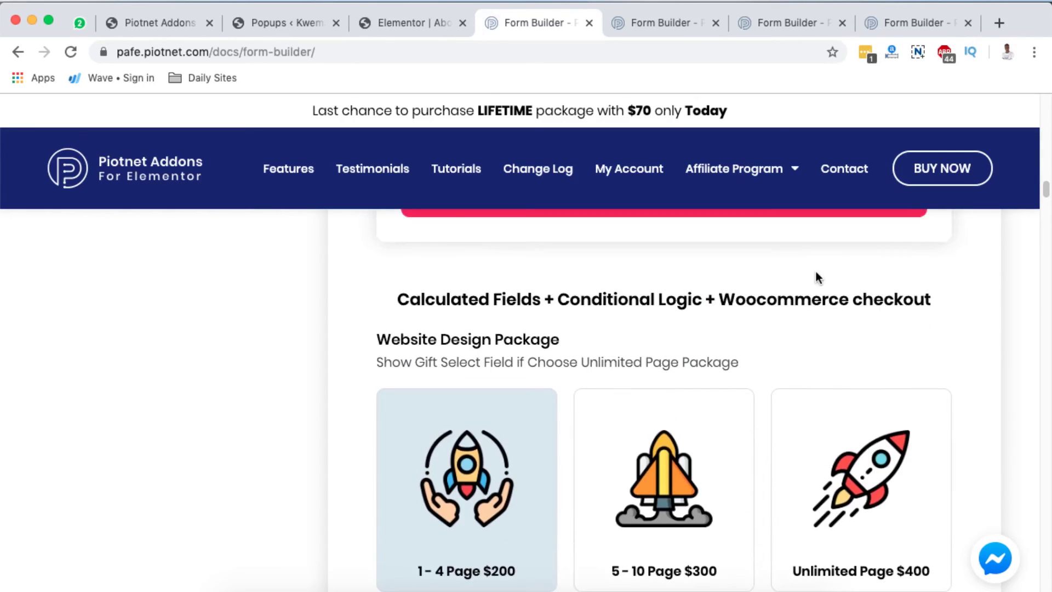
pyautogui.scroll(-1, 816, 278)
pyautogui.scroll(1, 817, 275)
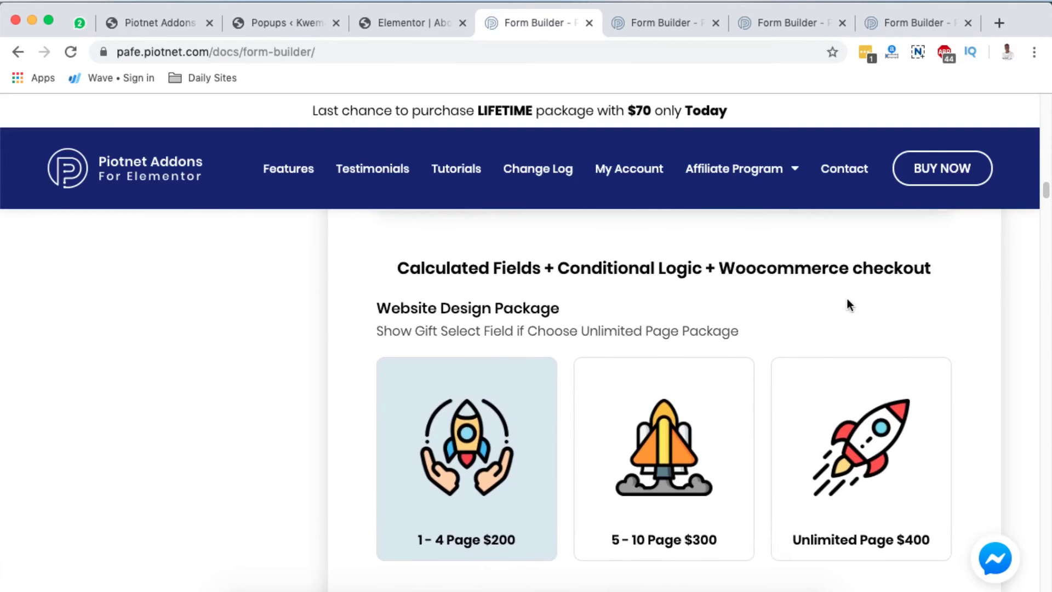
pyautogui.scroll(2, 846, 296)
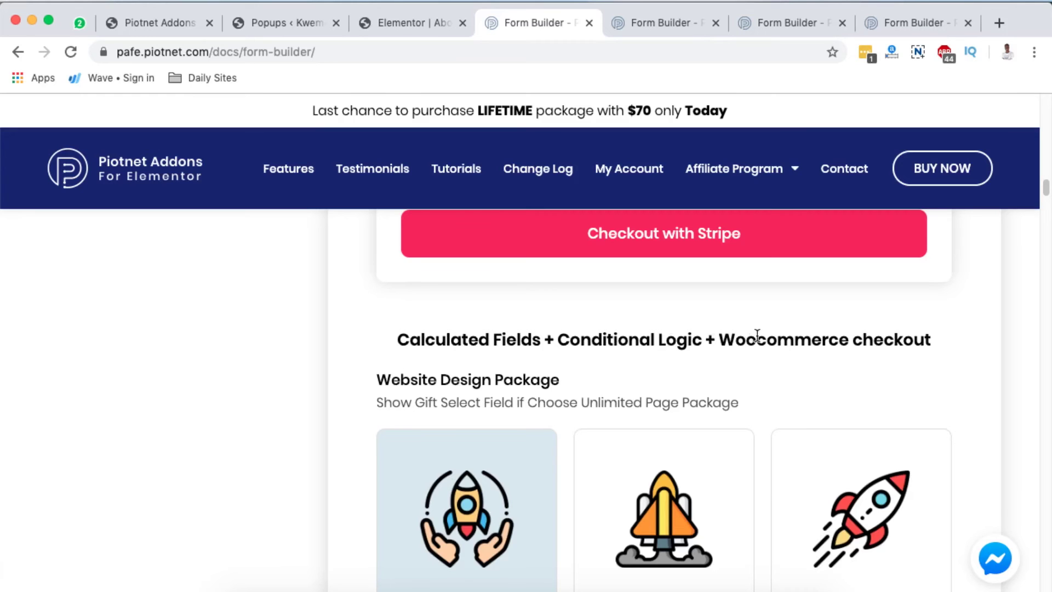
# Choose the 5 - 10 Page $300 website design package and set Daily Visitors to 3000
pyautogui.scroll(-1, 757, 335)
pyautogui.scroll(-3, 752, 345)
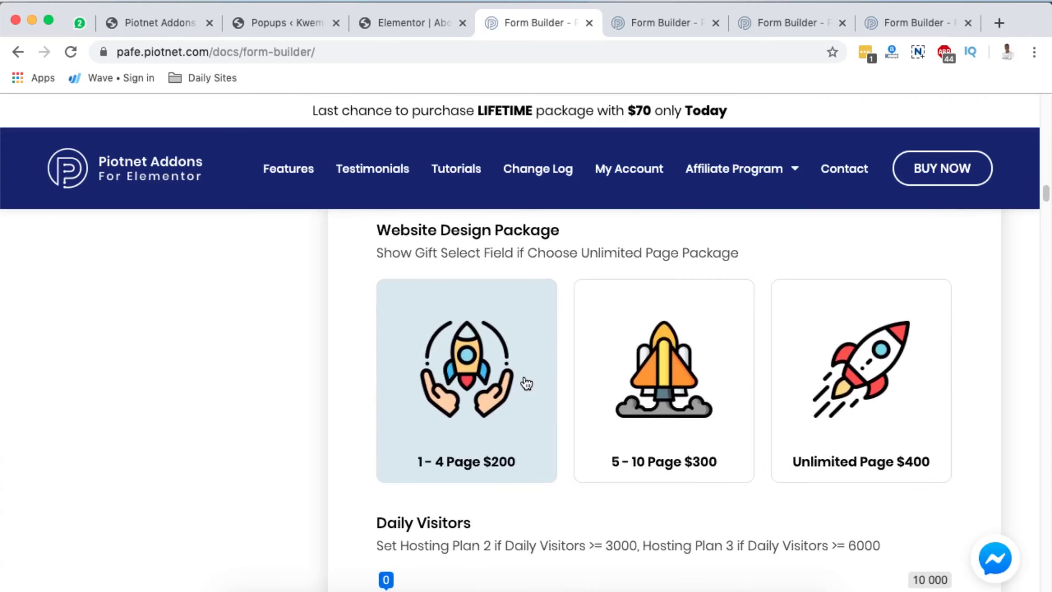
pyautogui.click(661, 438)
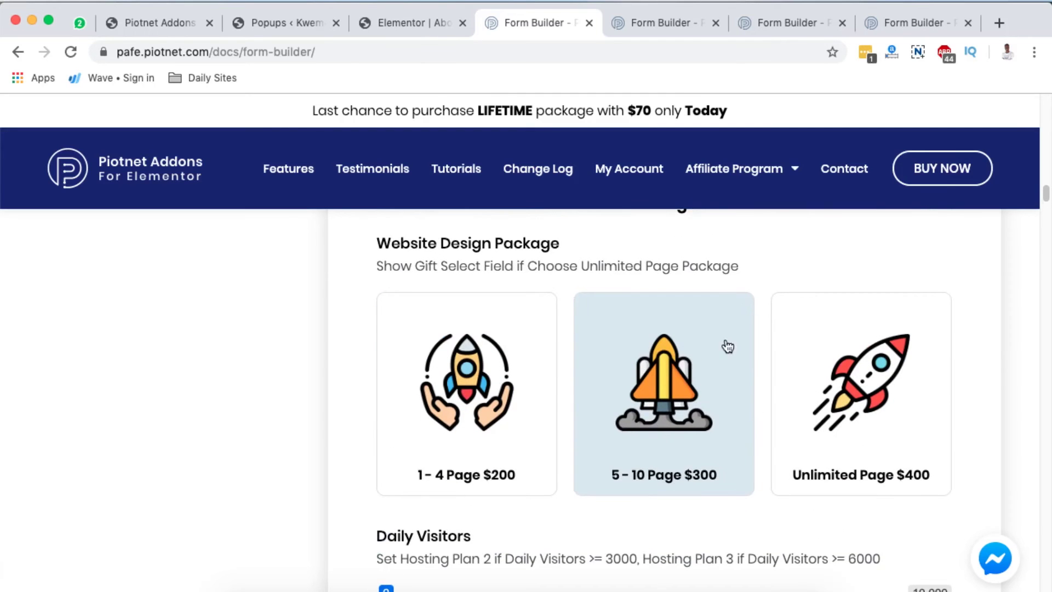
pyautogui.scroll(-4, 692, 482)
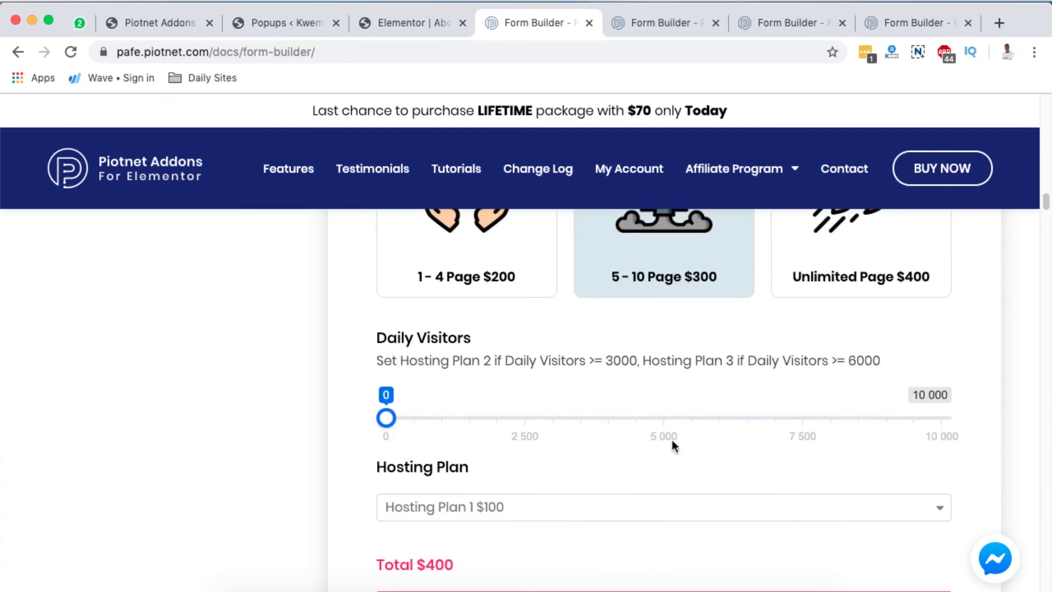
pyautogui.click(555, 418)
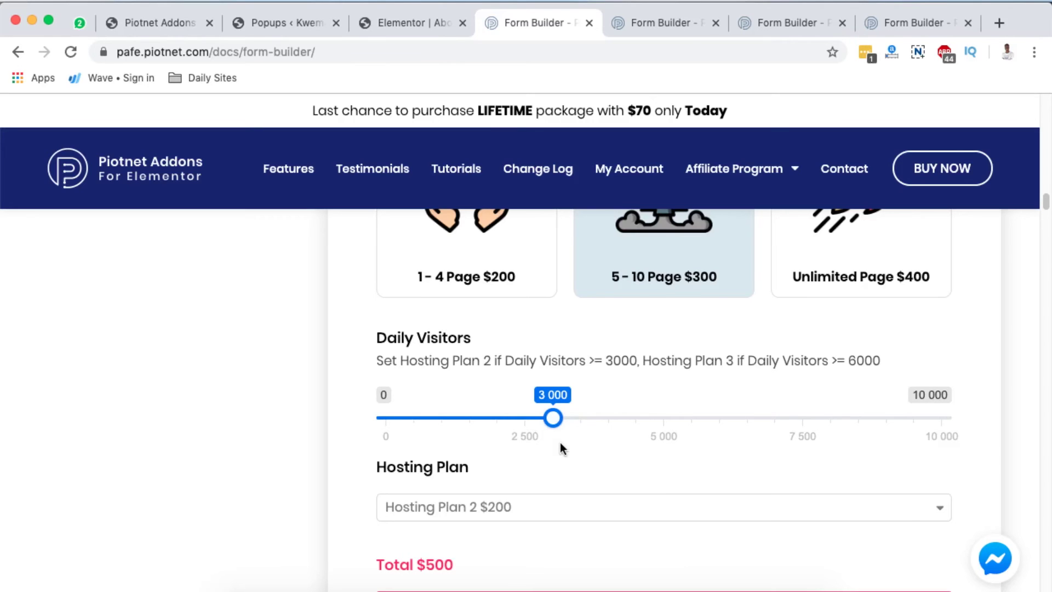
# Open the Hosting Plan options to view the available plans and their prices
pyautogui.scroll(-2, 560, 442)
pyautogui.click(529, 412)
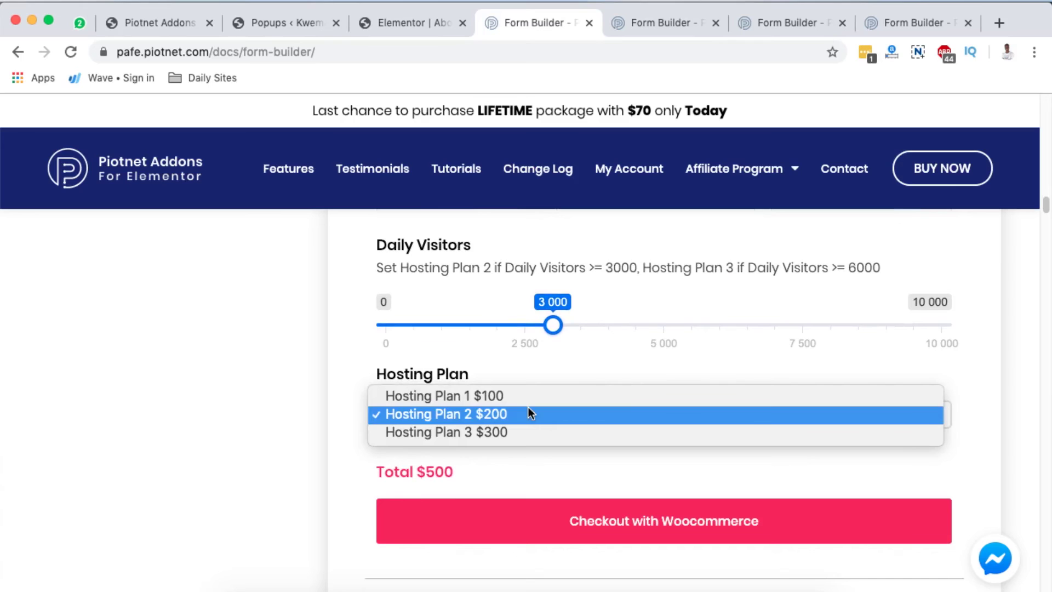
pyautogui.click(528, 408)
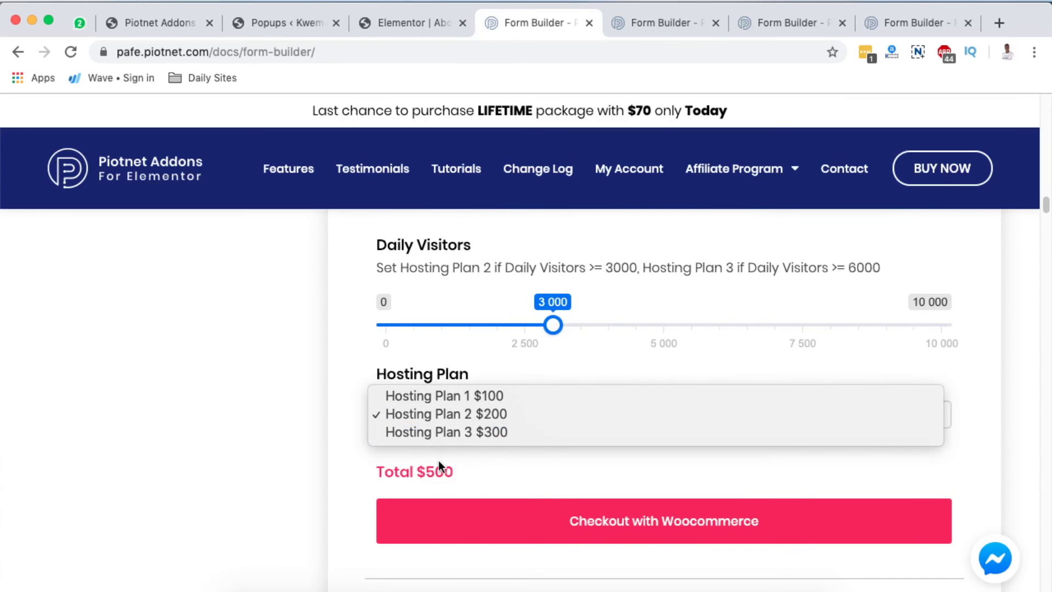